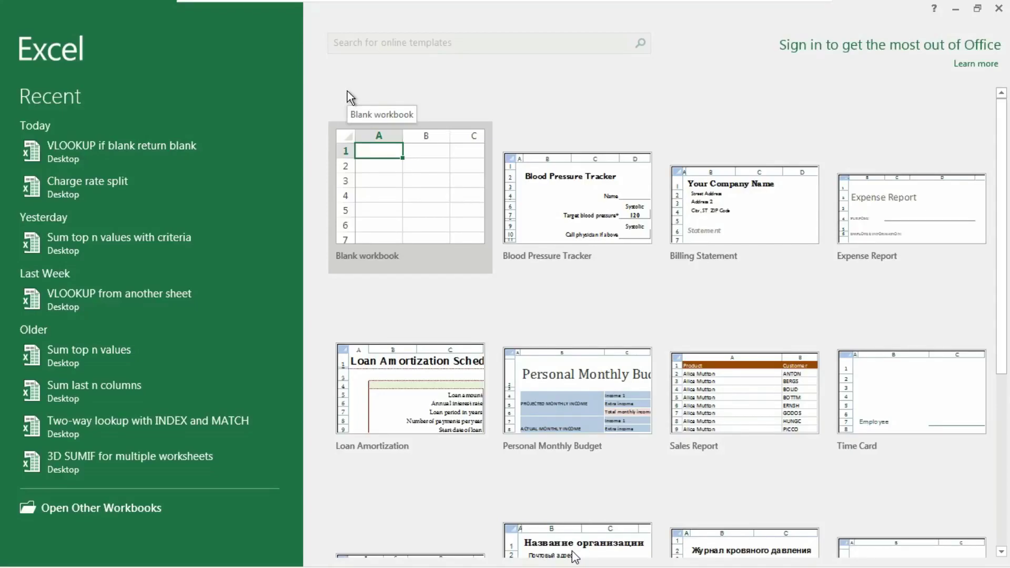
# Open the recent workbook "VLOOKUP if blank return blank"
pyautogui.click(147, 141)
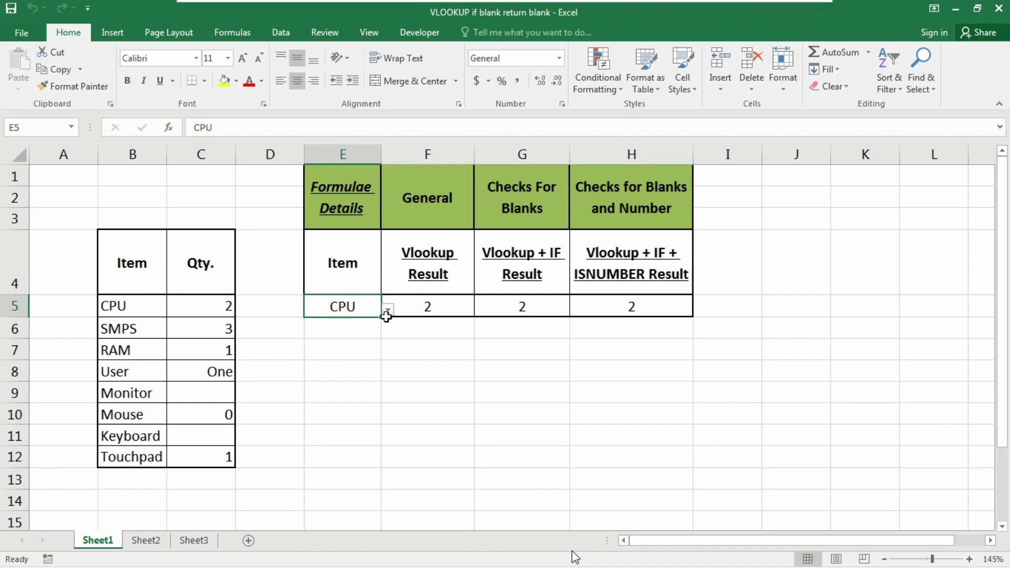
# Review the CPU row of the item table and try User as the lookup item in cell E5
pyautogui.click(128, 305)
pyautogui.click(216, 307)
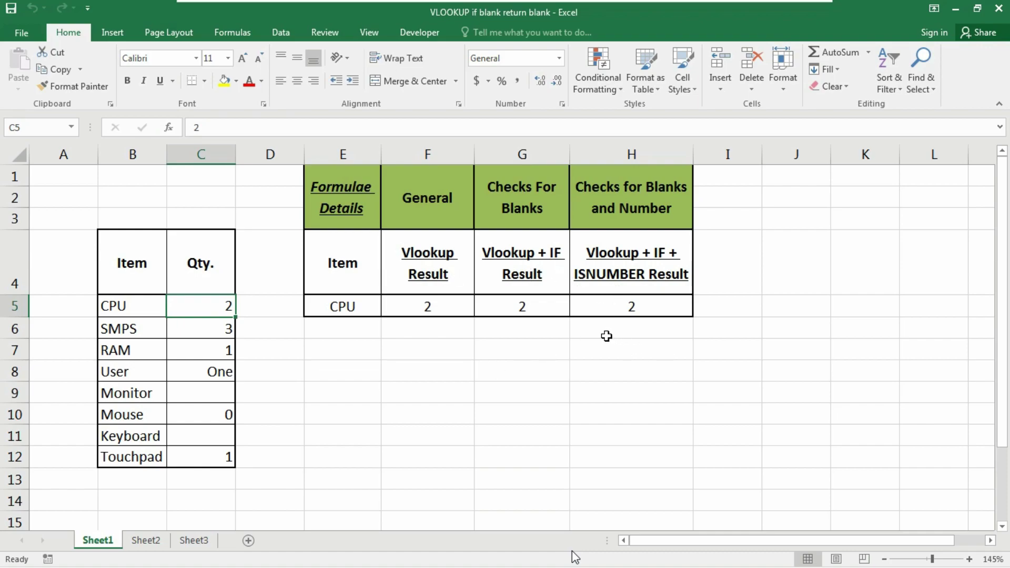
pyautogui.click(337, 316)
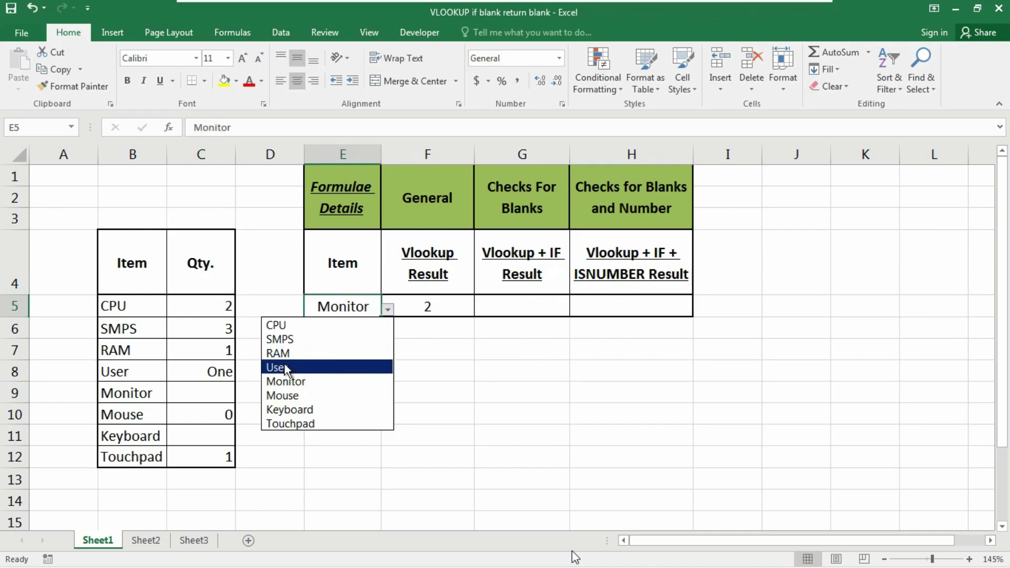
pyautogui.click(285, 368)
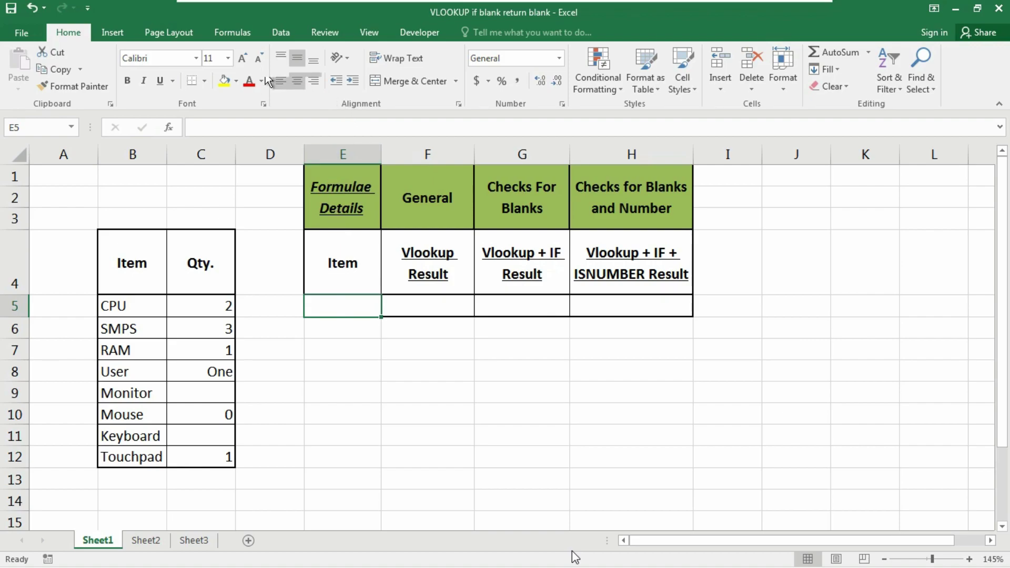
# Add list data validation to cell E5 with source =$B$5:$B$12 and choose SMPS as its item
pyautogui.scroll(-5, 280, 47)
pyautogui.click(282, 34)
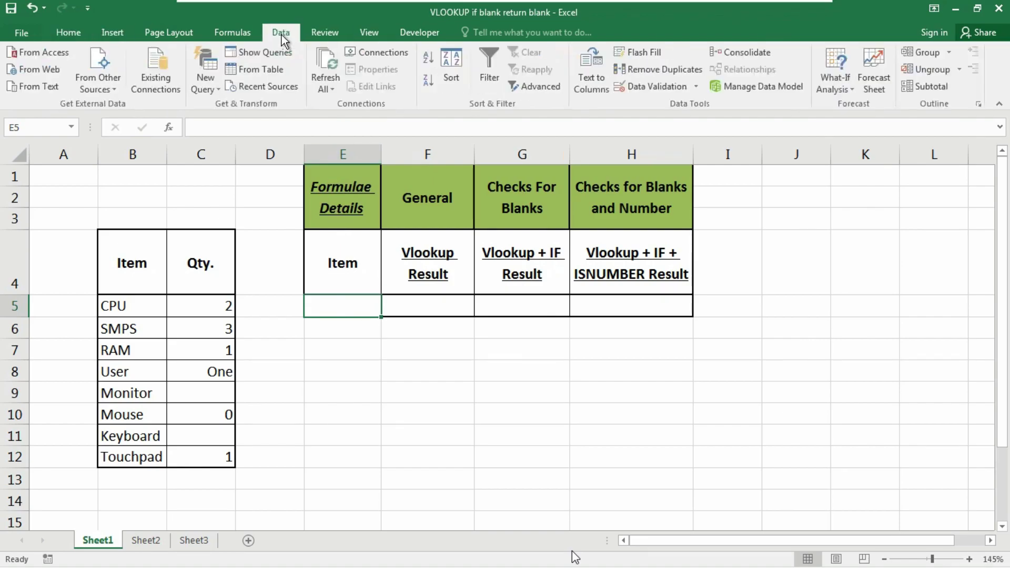
pyautogui.click(655, 89)
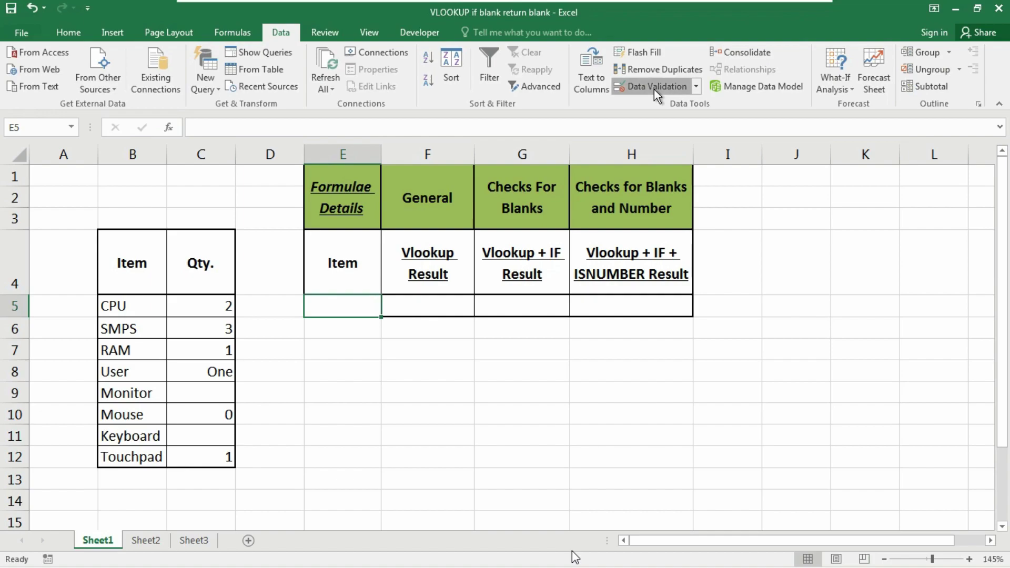
pyautogui.click(349, 242)
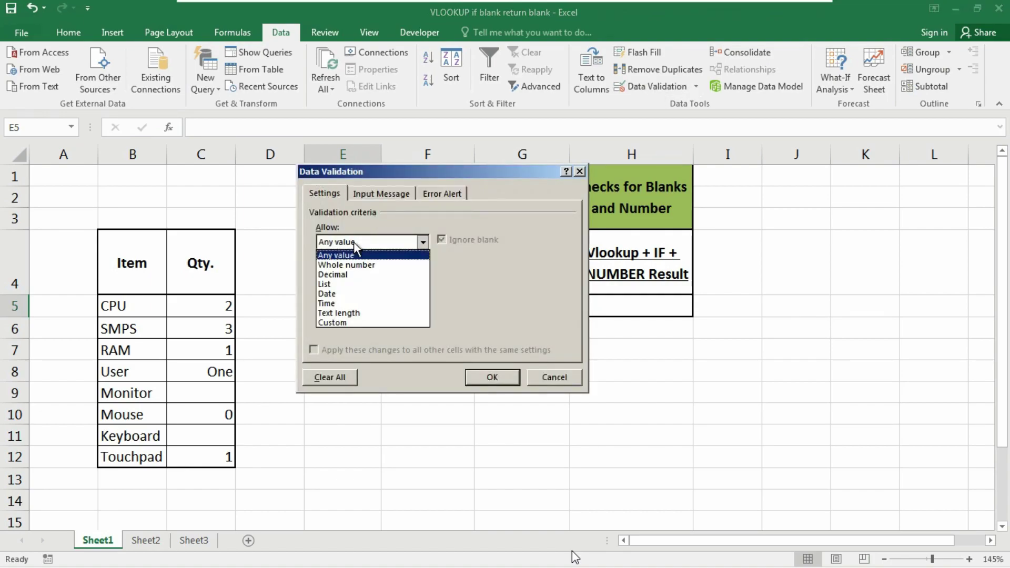
pyautogui.click(353, 285)
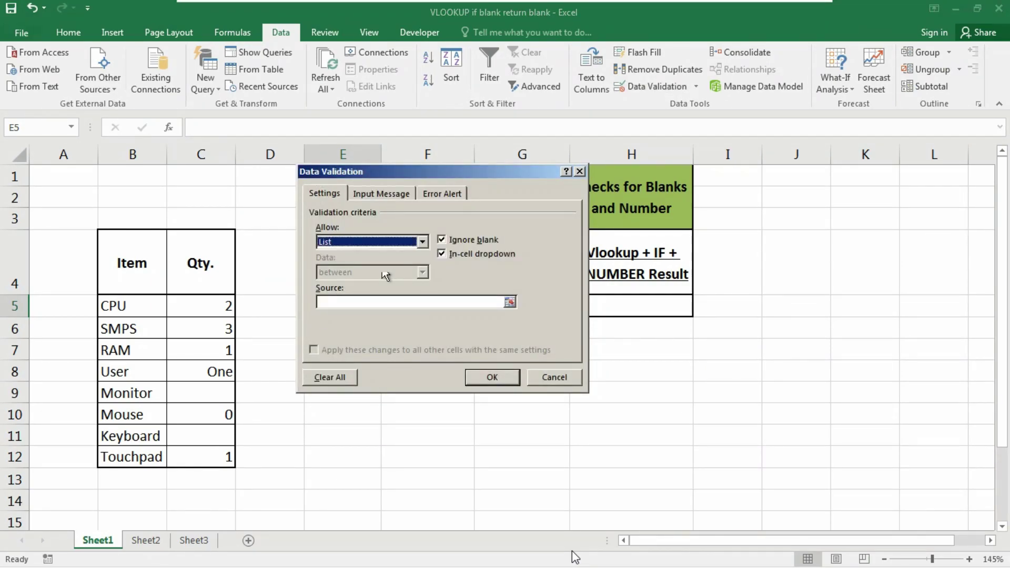
pyautogui.click(359, 300)
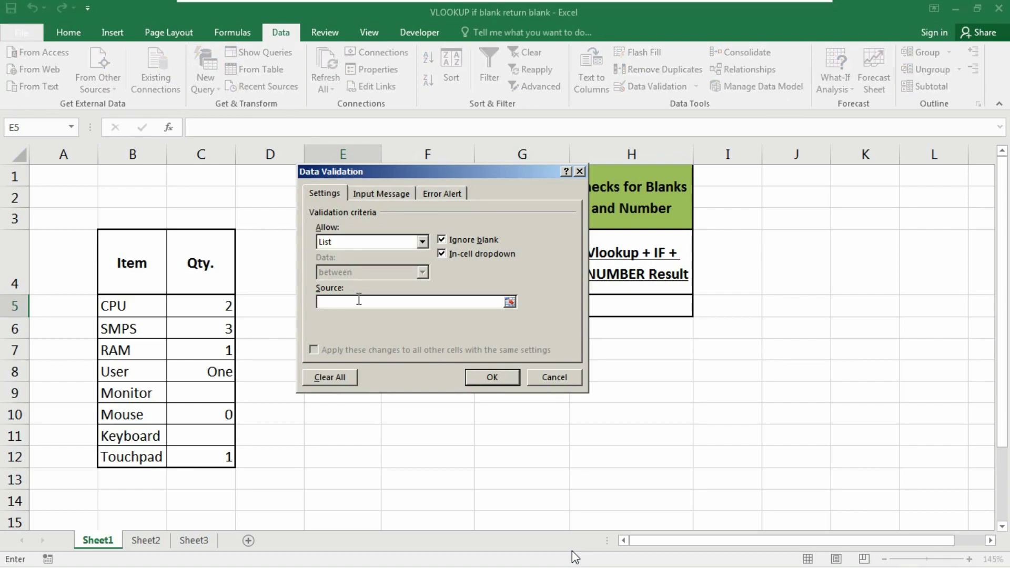
pyautogui.moveTo(147, 311); pyautogui.dragTo(151, 453)
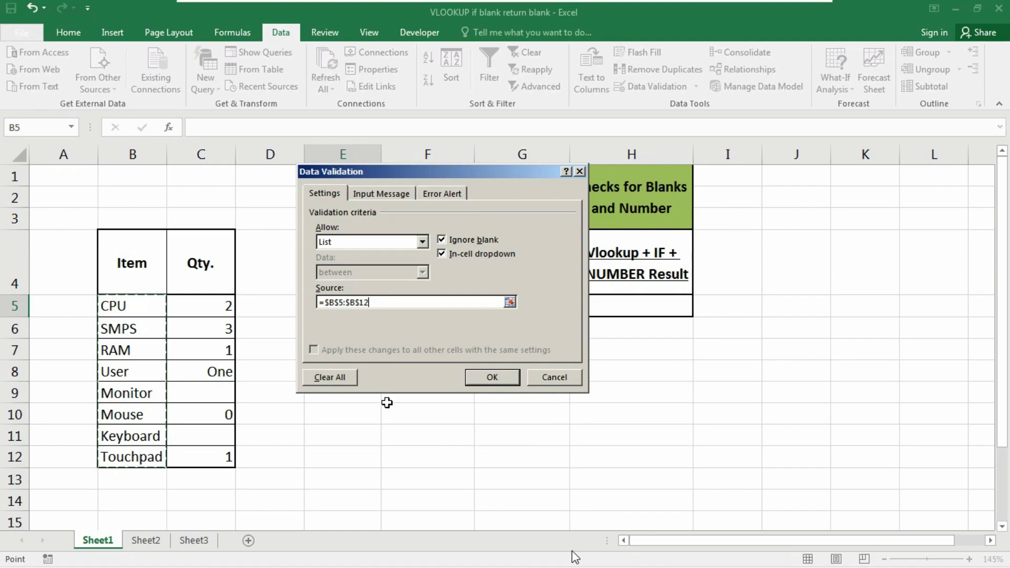
pyautogui.click(497, 377)
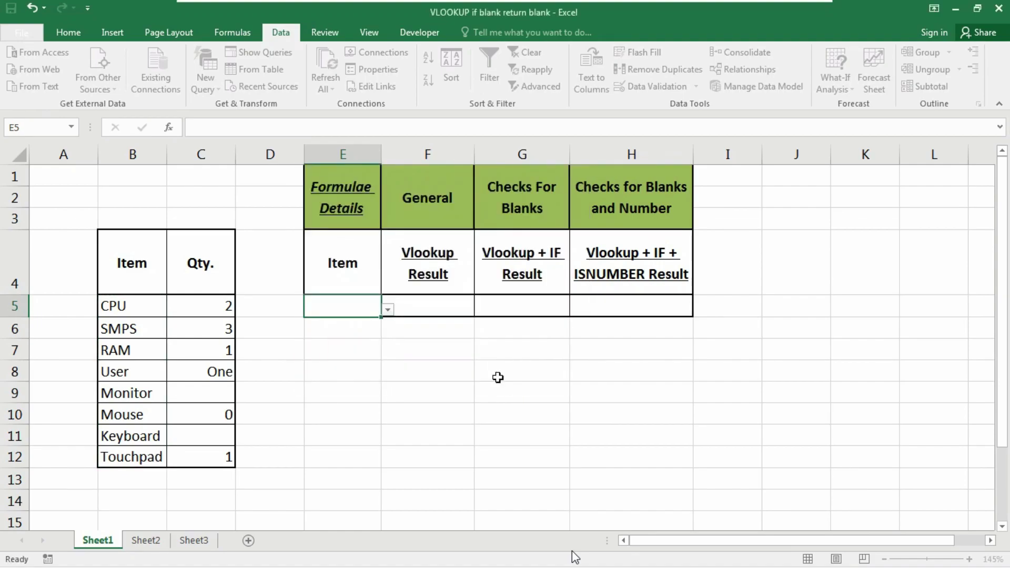
pyautogui.click(388, 310)
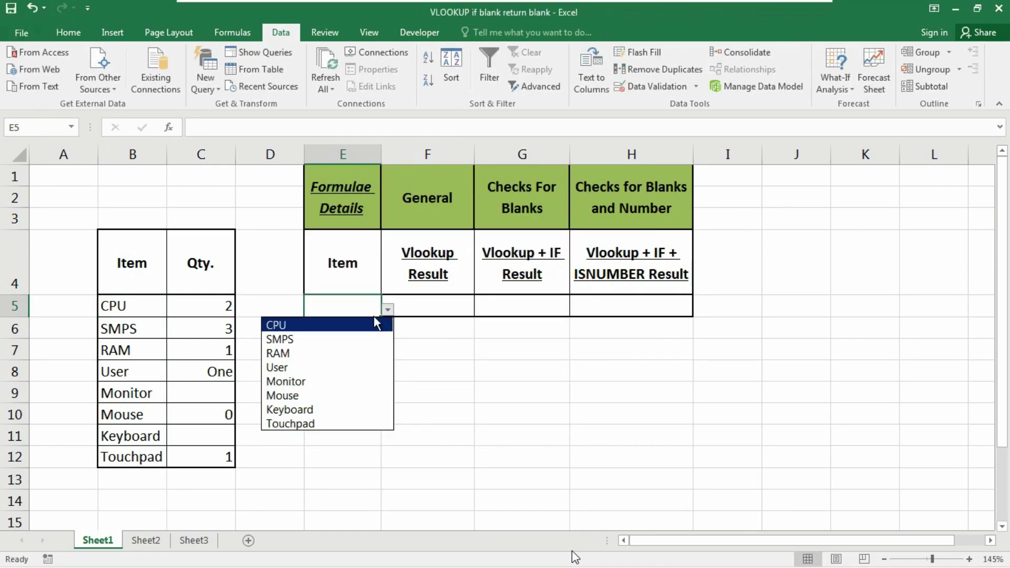
pyautogui.click(292, 338)
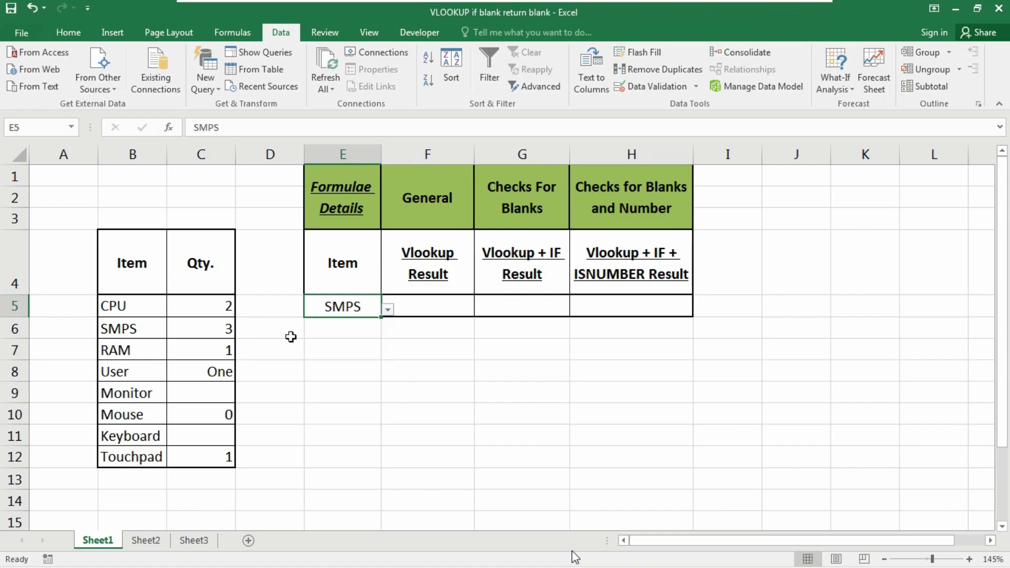
# Enter =VLOOKUP(E5,B5:C12,2,0) in F5 to look up the selected item's quantity with an exact match
pyautogui.click(427, 304)
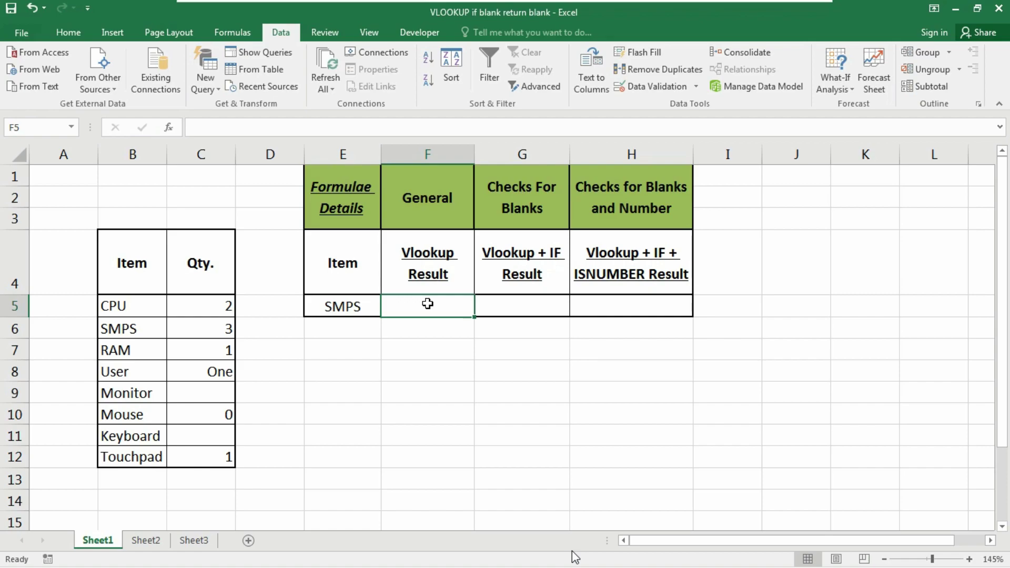
pyautogui.write('=vlo')
pyautogui.press('Tab')
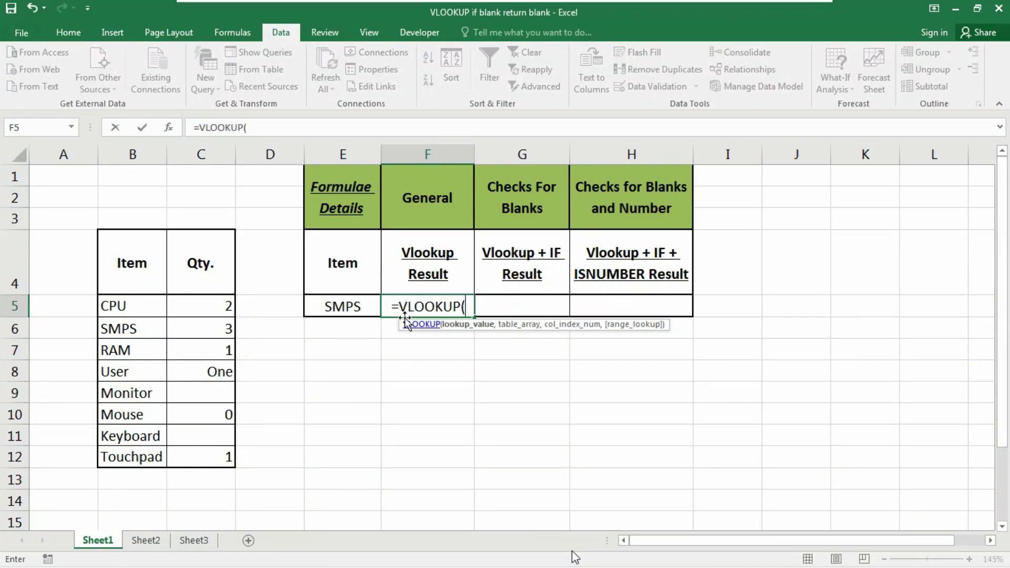
pyautogui.click(362, 307)
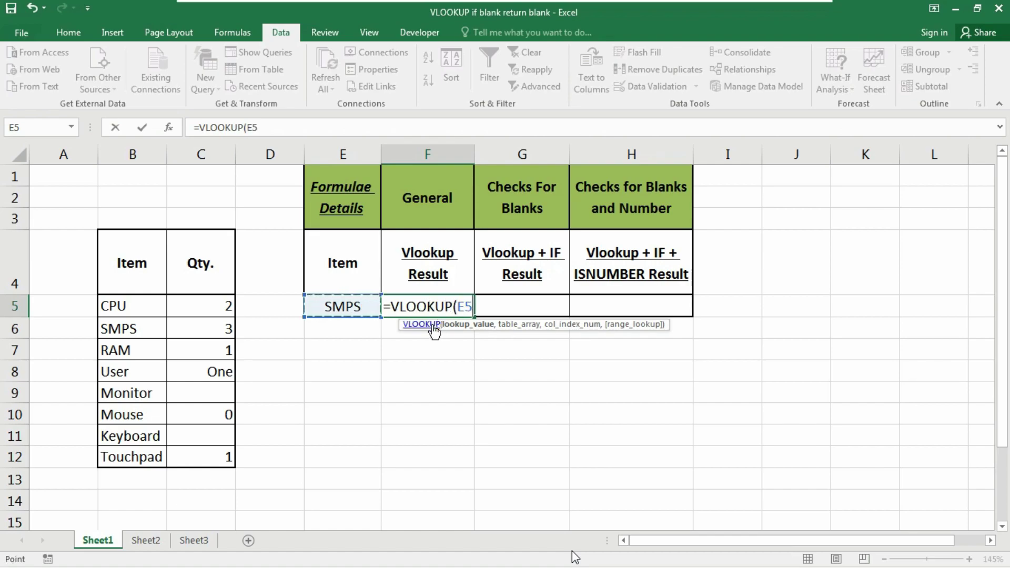
pyautogui.write(',')
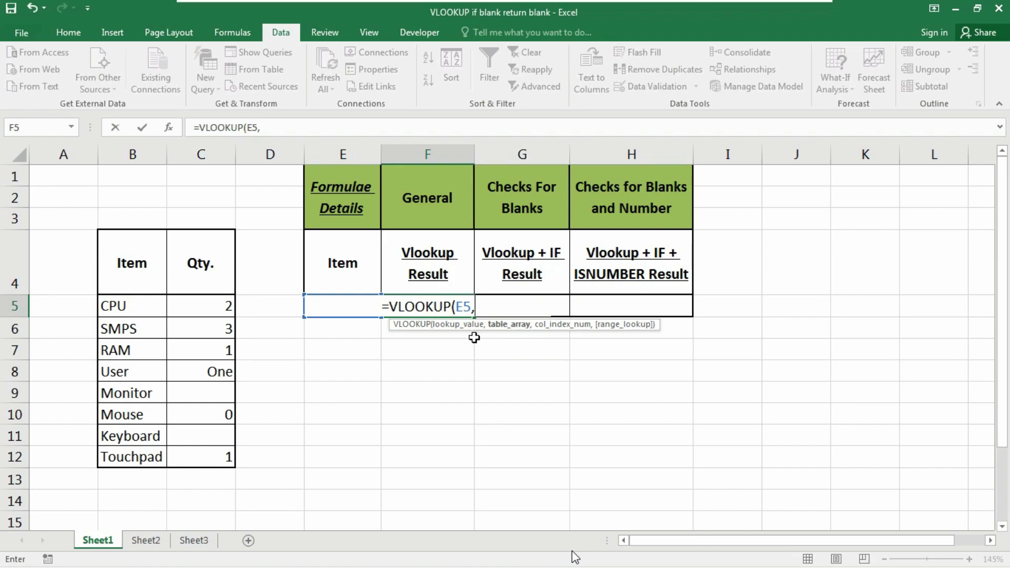
pyautogui.moveTo(134, 310); pyautogui.dragTo(158, 348)
pyautogui.moveTo(181, 382); pyautogui.dragTo(205, 460)
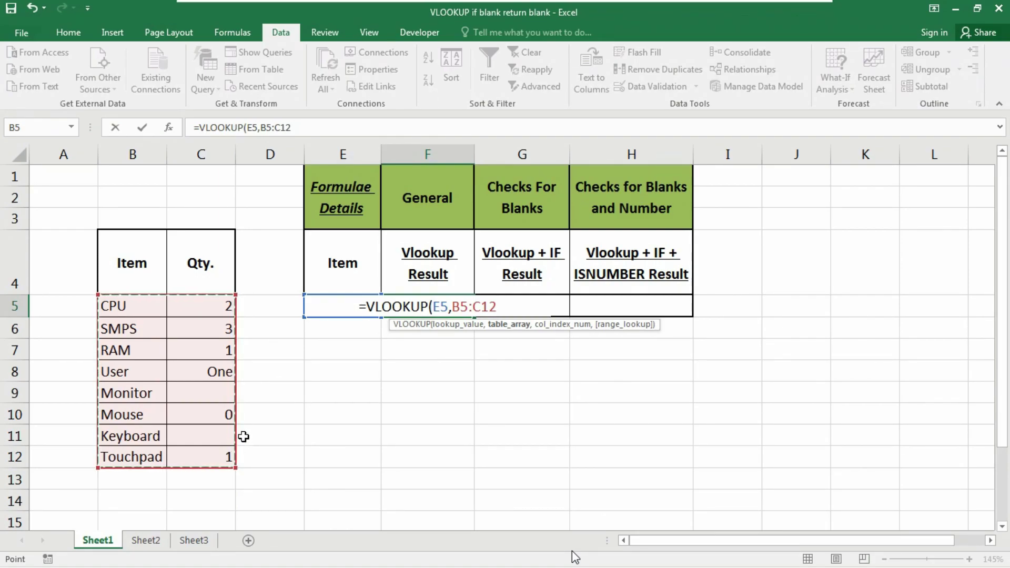
pyautogui.write(',')
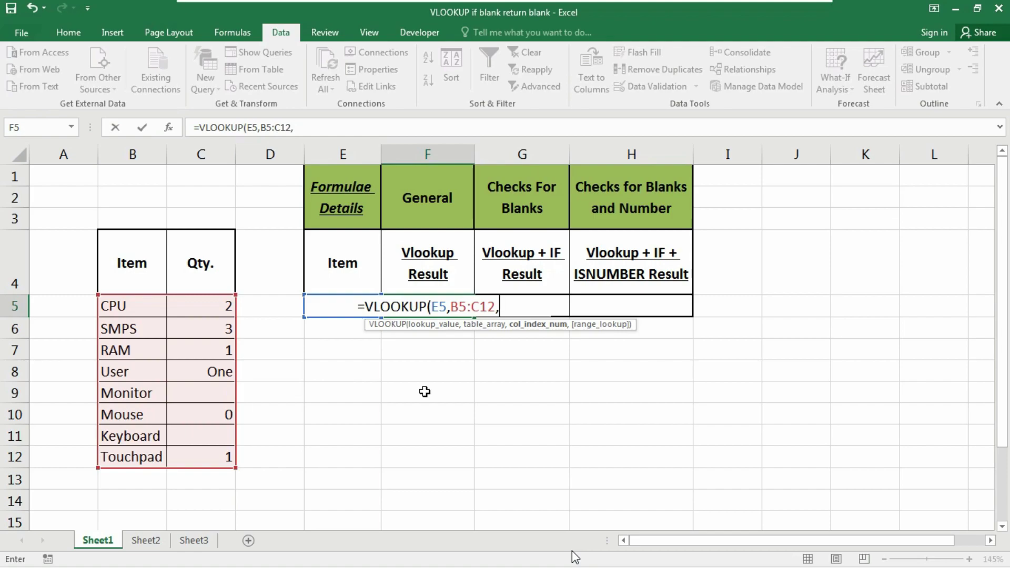
pyautogui.write('2')
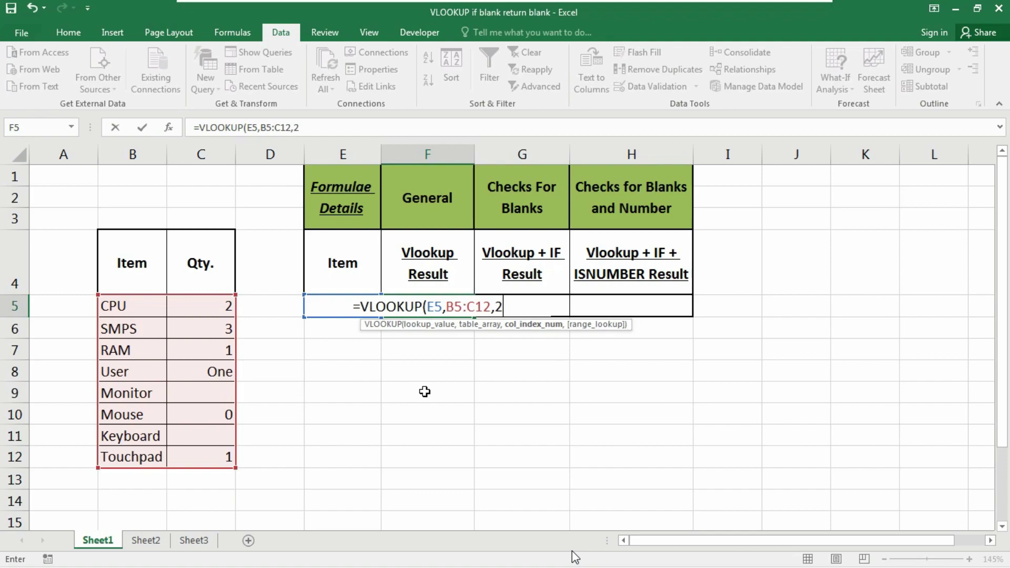
pyautogui.write(',')
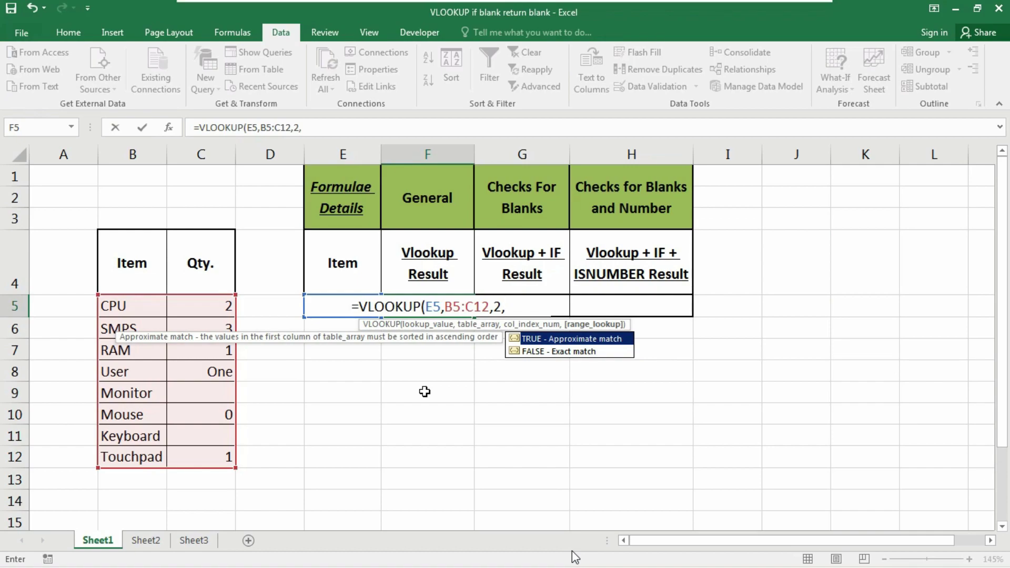
pyautogui.write('0')
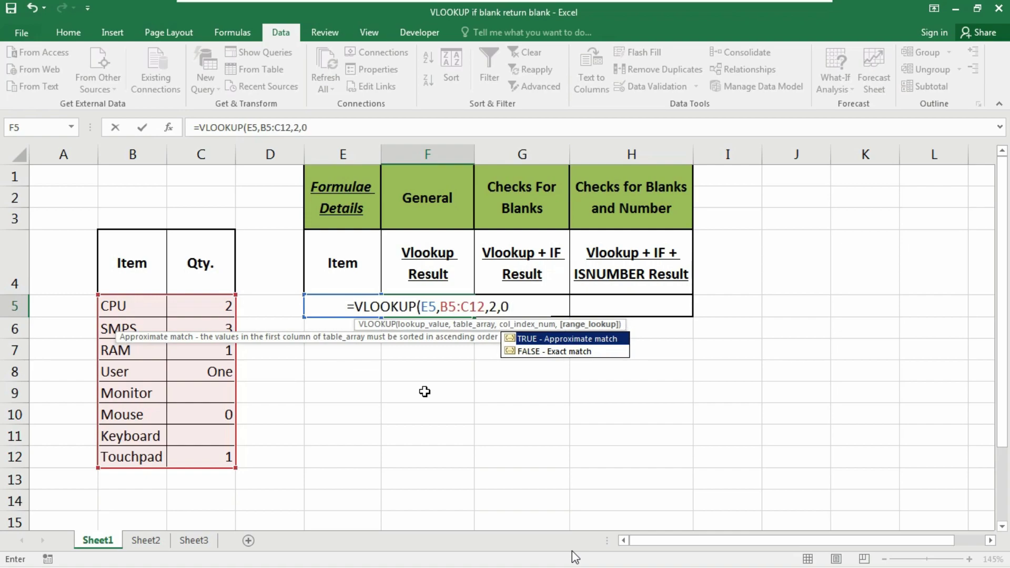
pyautogui.write(')')
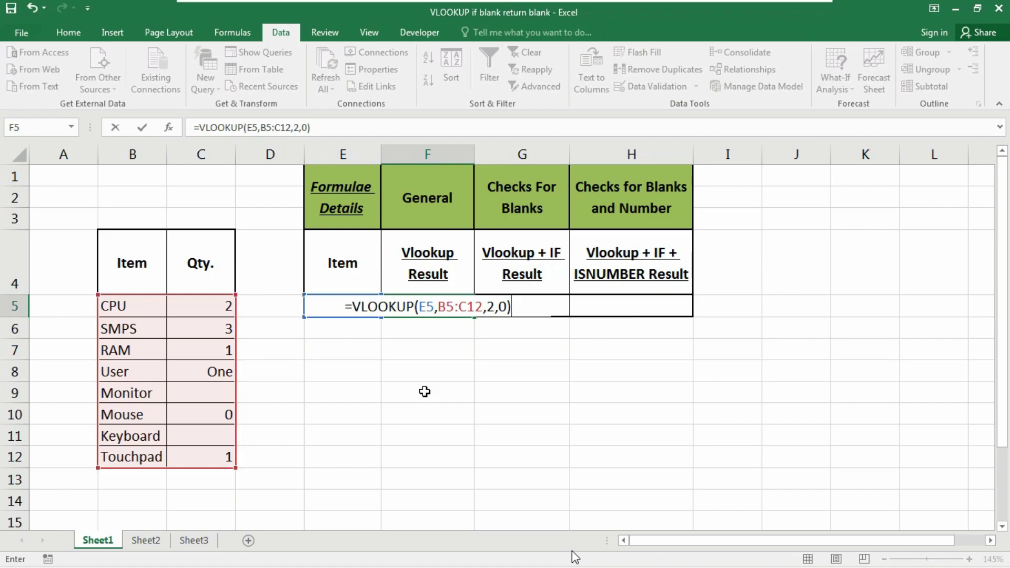
pyautogui.press('Return')
pyautogui.press('Up')
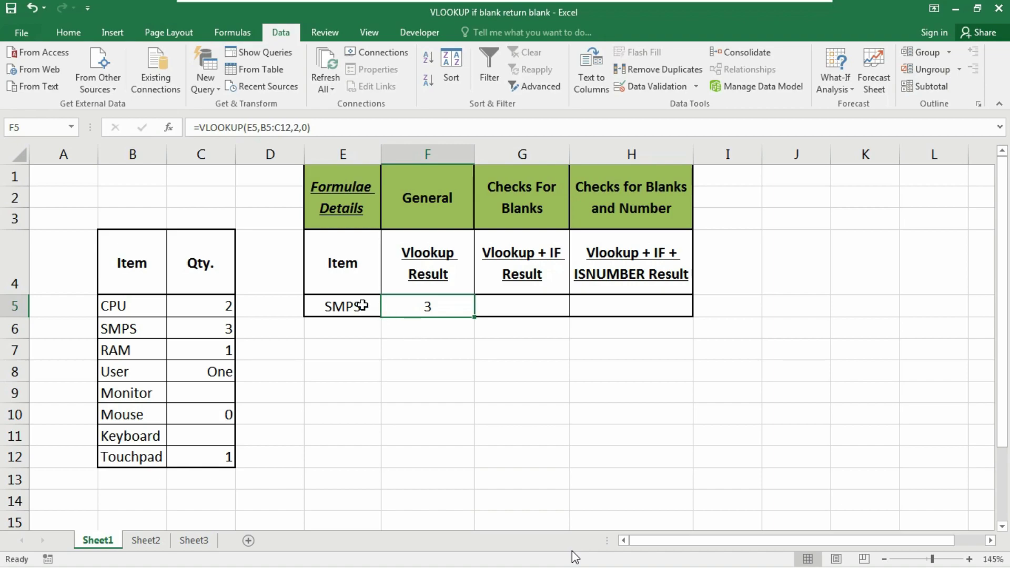
# Check Monitor's quantity cell in the item table and choose Monitor as the lookup item in E5
pyautogui.click(139, 398)
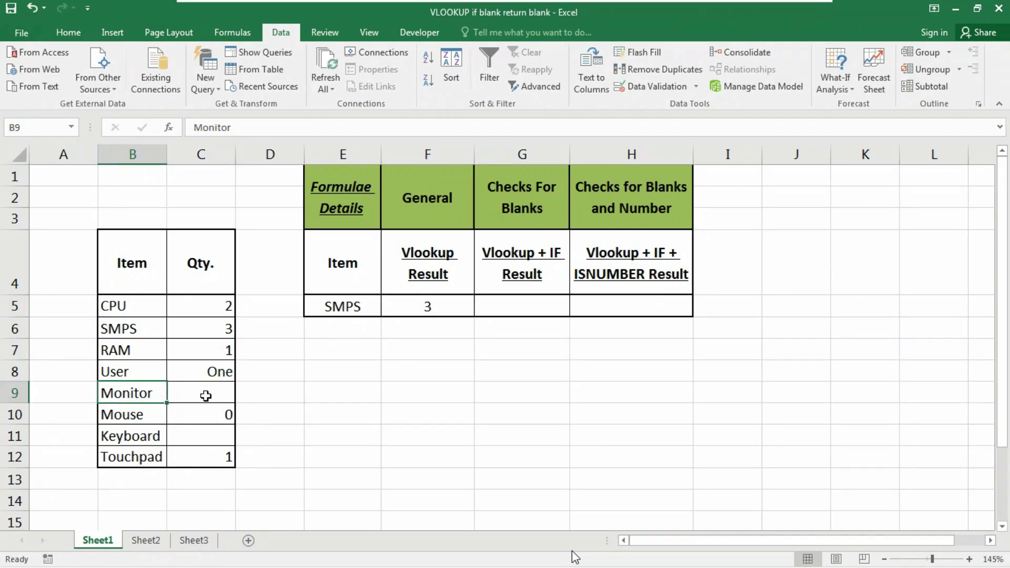
pyautogui.click(197, 394)
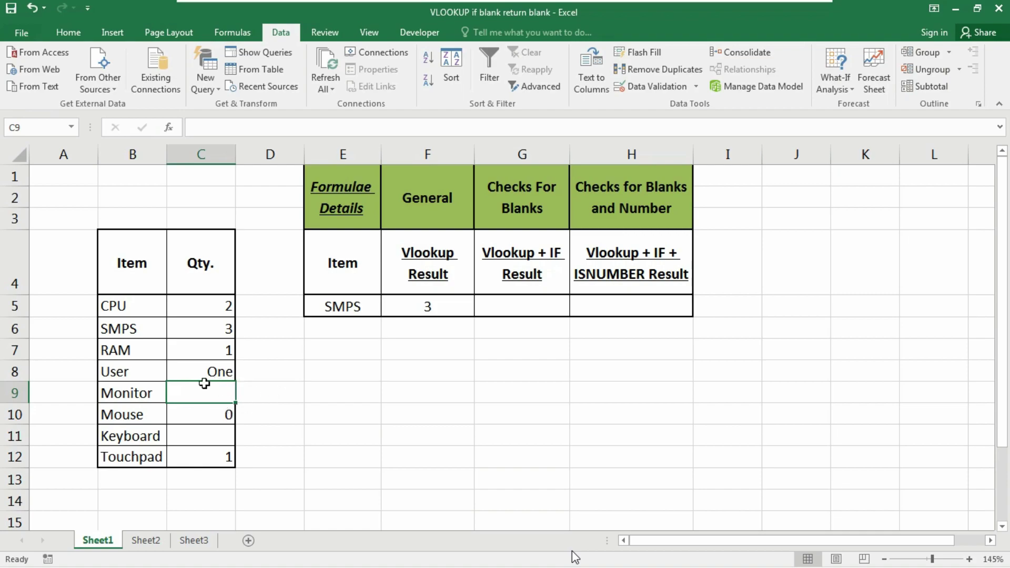
pyautogui.click(342, 309)
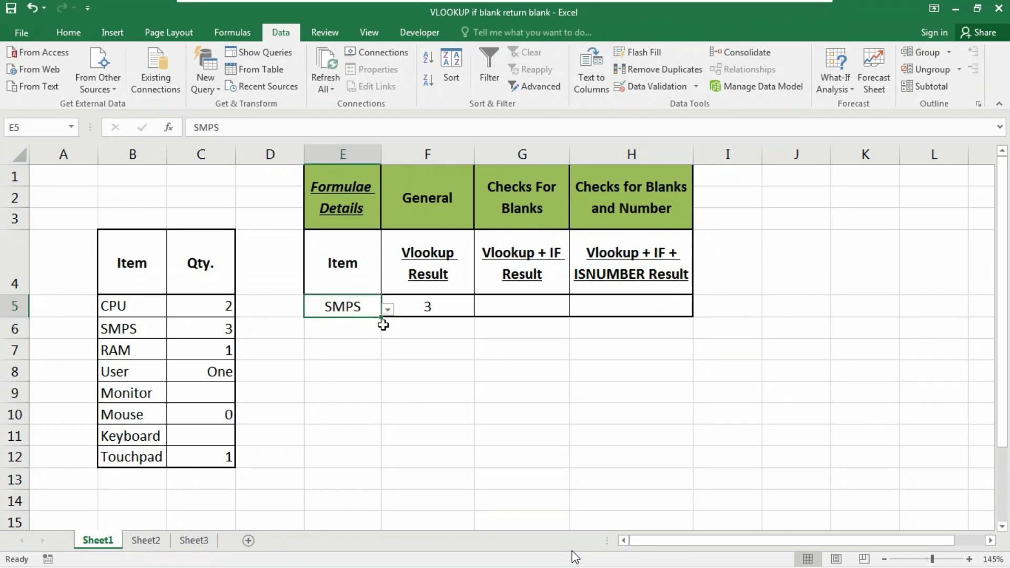
pyautogui.click(388, 310)
pyautogui.click(317, 382)
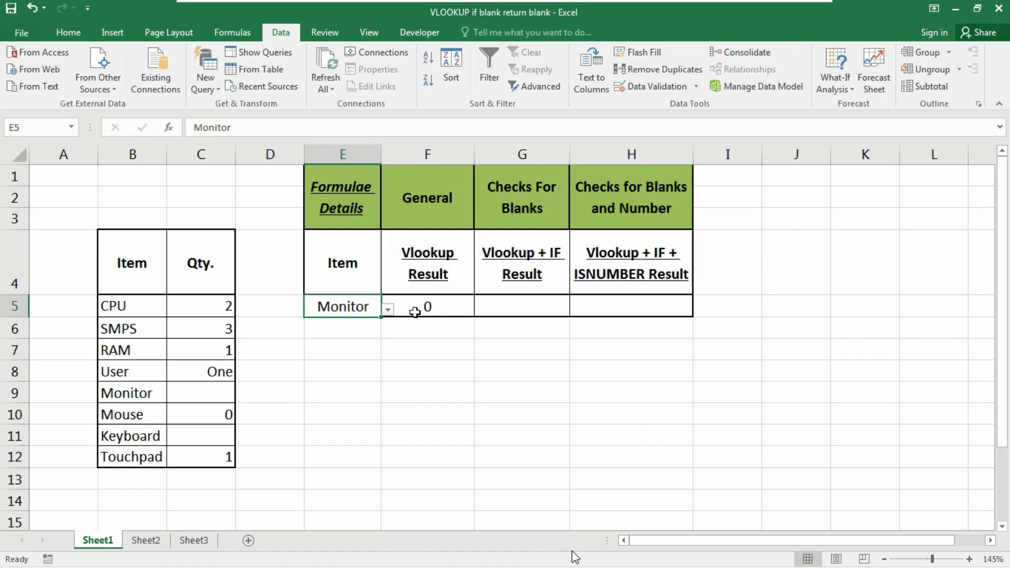
# Choose User as the lookup item in E5 and check the VLOOKUP result in F5
pyautogui.click(387, 311)
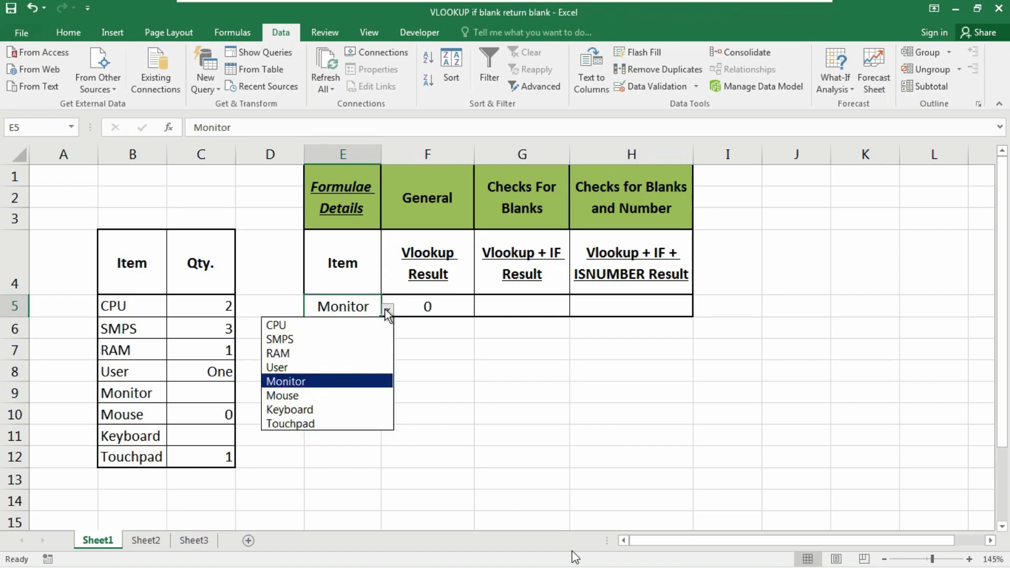
pyautogui.click(346, 368)
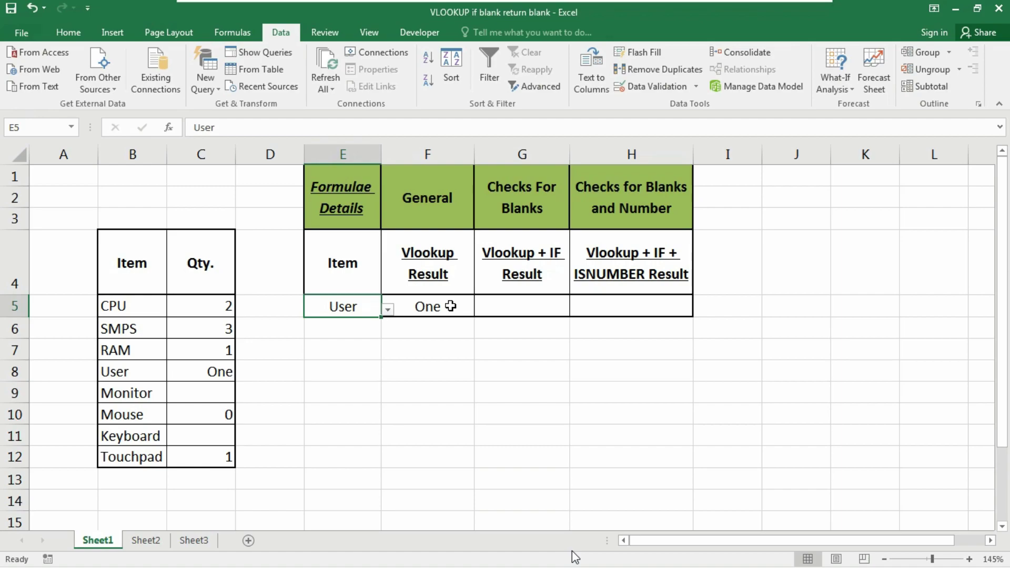
pyautogui.click(450, 306)
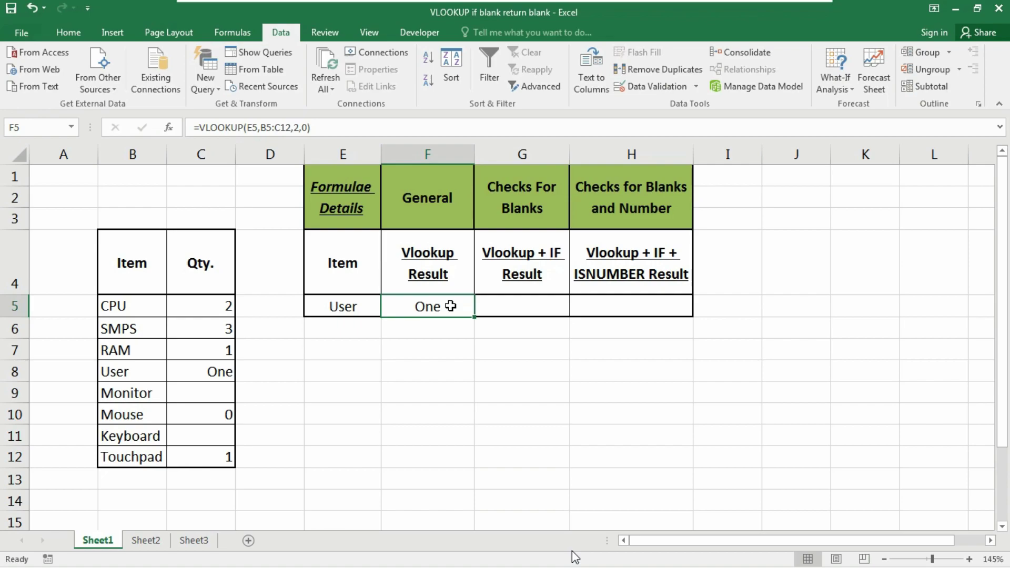
# Switch the lookup item in E5 back to Monitor and select the VLOOKUP result in F5
pyautogui.press('Left')
pyautogui.press('Left')
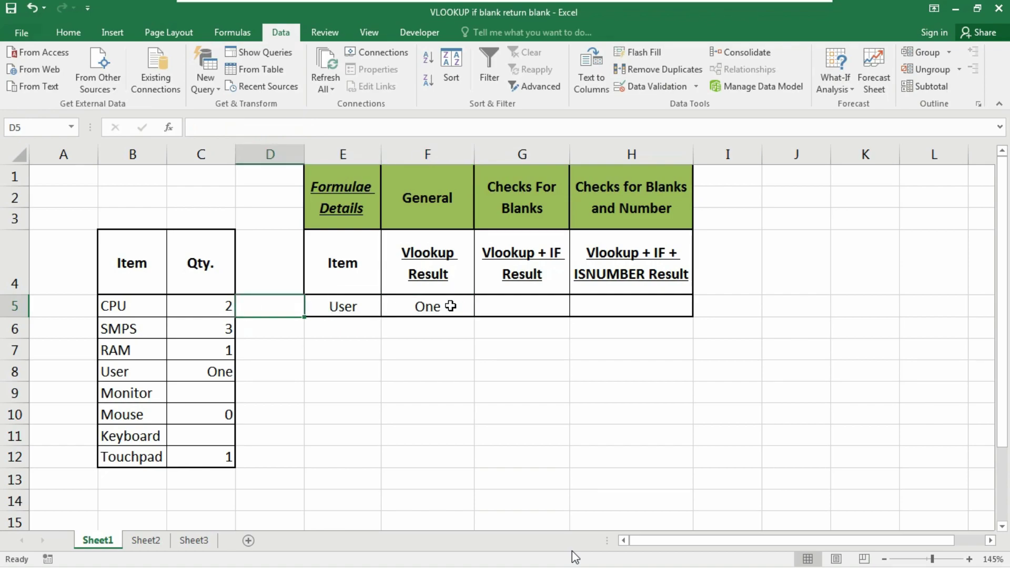
pyautogui.press('Right')
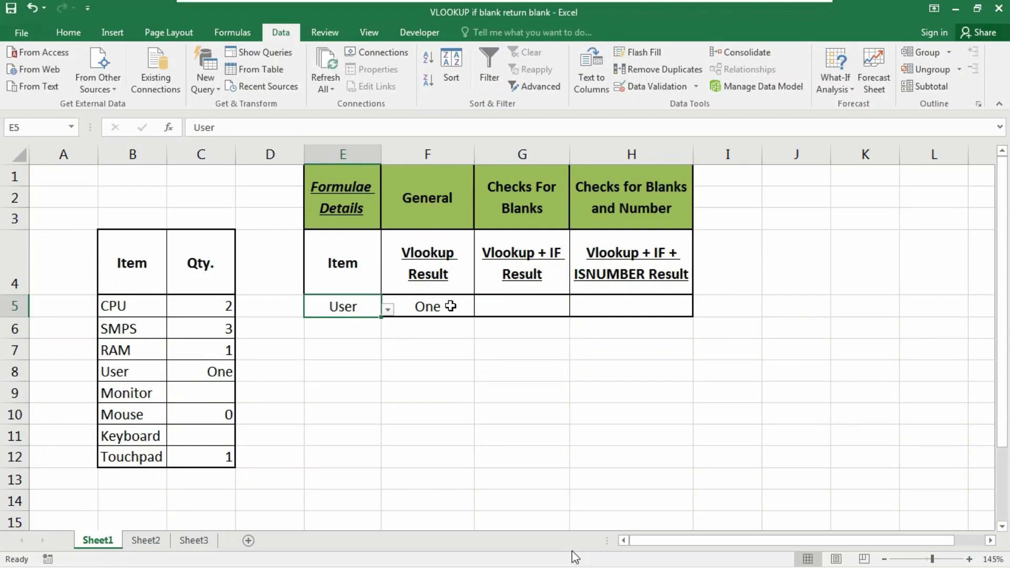
pyautogui.hotkey('alt', 'Down')
pyautogui.press('Down')
pyautogui.press('Down')
pyautogui.press('Up')
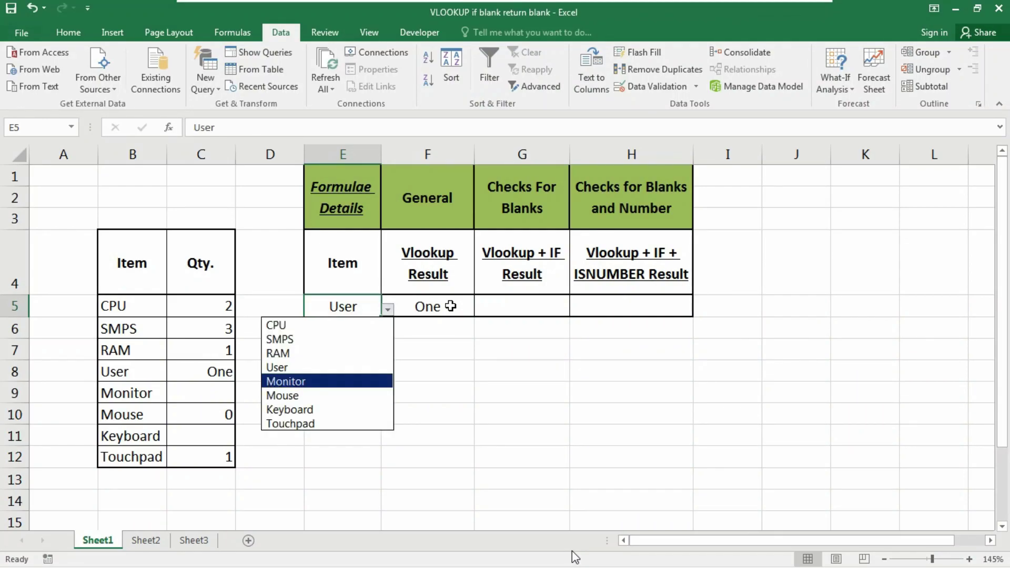
pyautogui.press('Return')
pyautogui.press('Right')
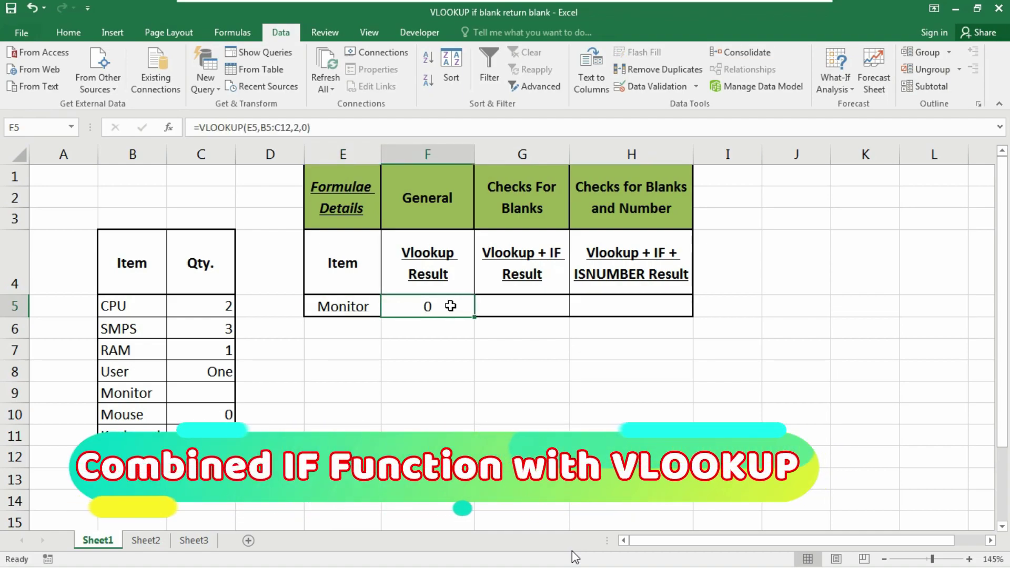
# Start an IF formula in G5 with VLOOKUP(E5,B5:C12,2,0)="" as the logical test for a blank quantity
pyautogui.press('Right')
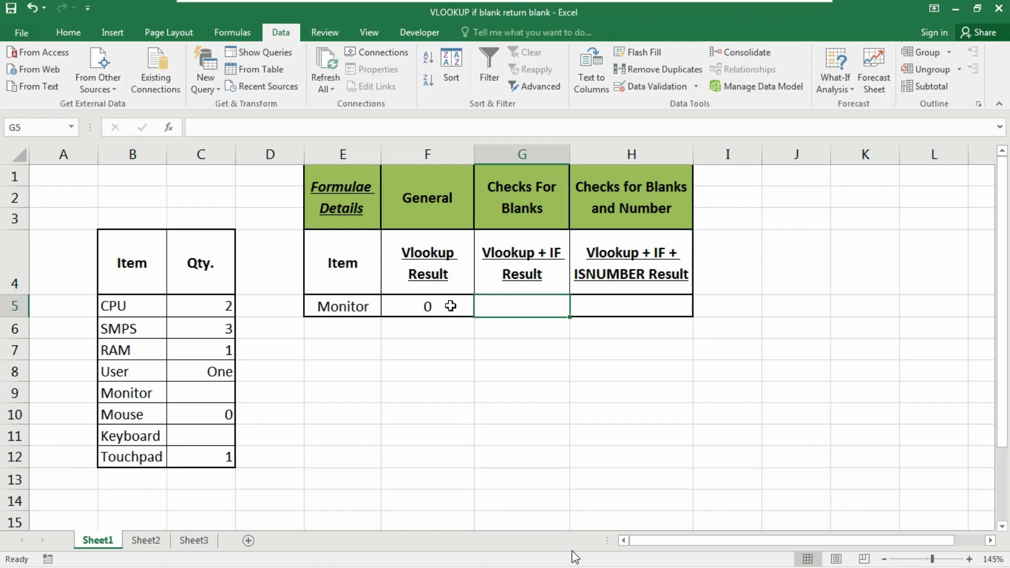
pyautogui.write('=')
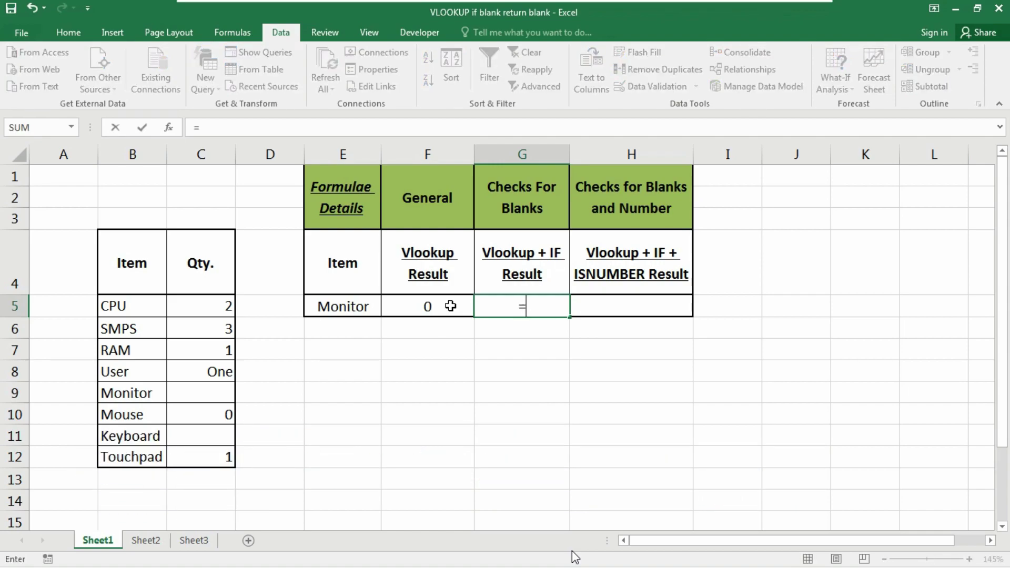
pyautogui.write('IF(')
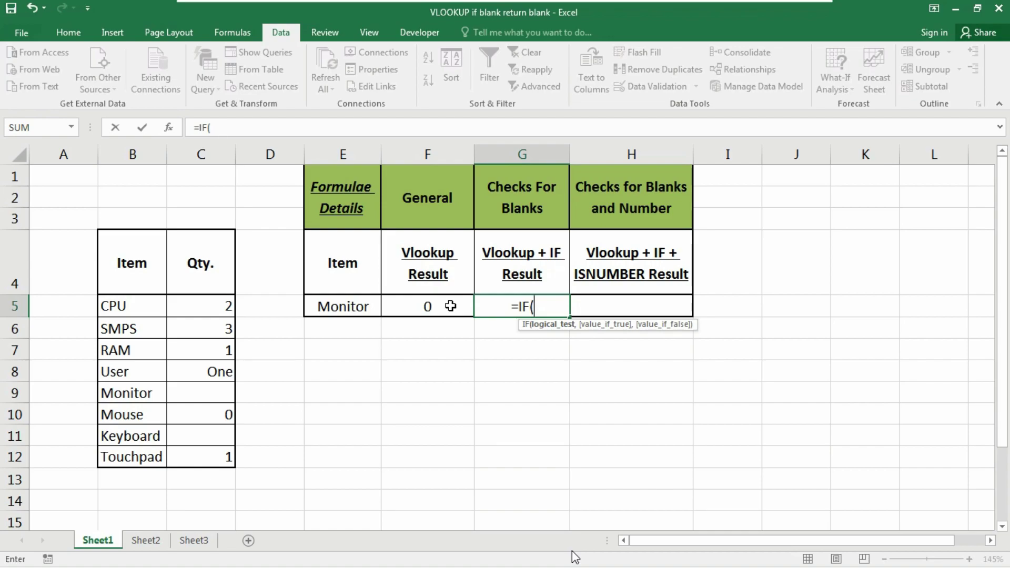
pyautogui.write('vloo')
pyautogui.press('Tab')
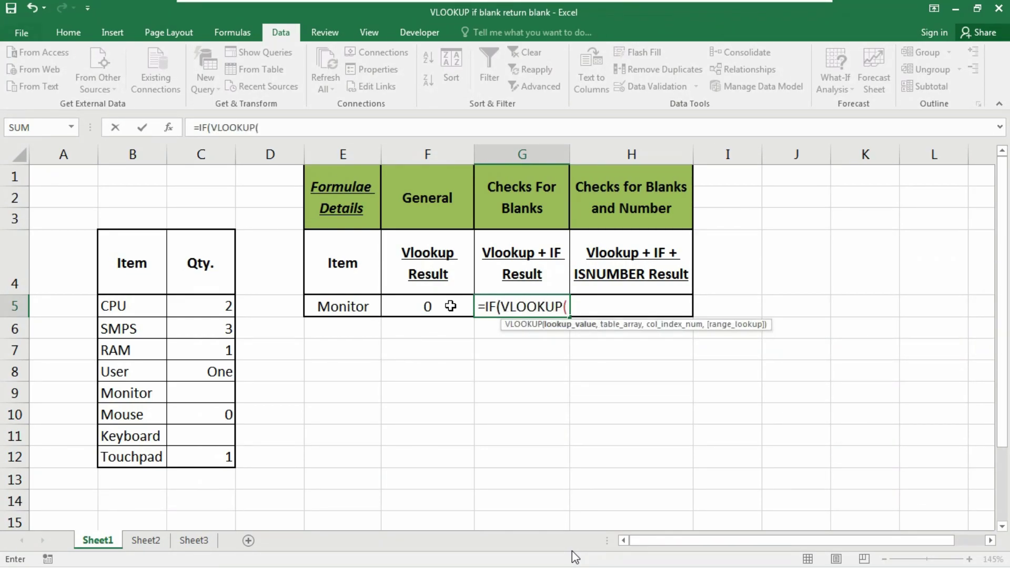
pyautogui.click(334, 306)
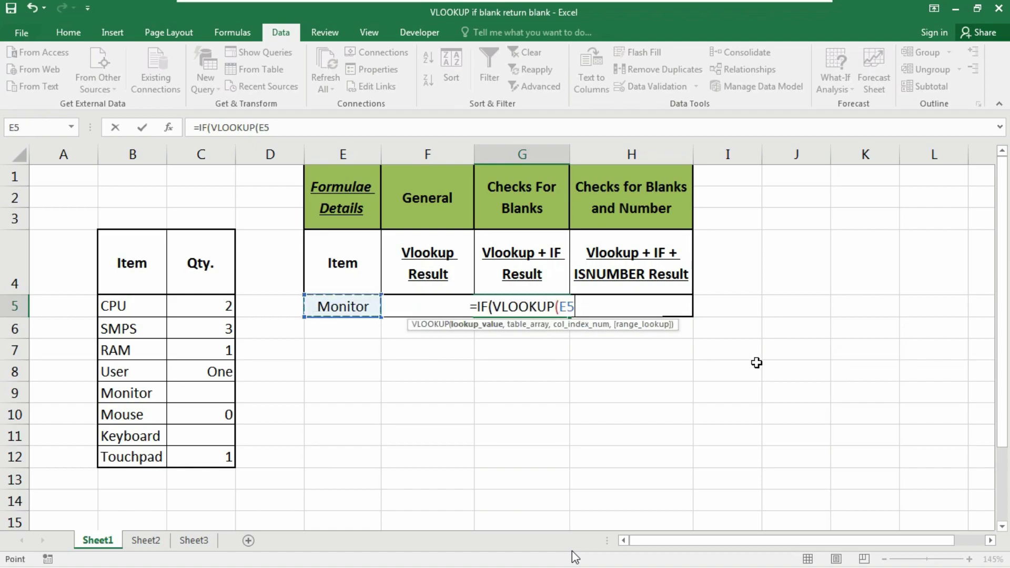
pyautogui.write(',')
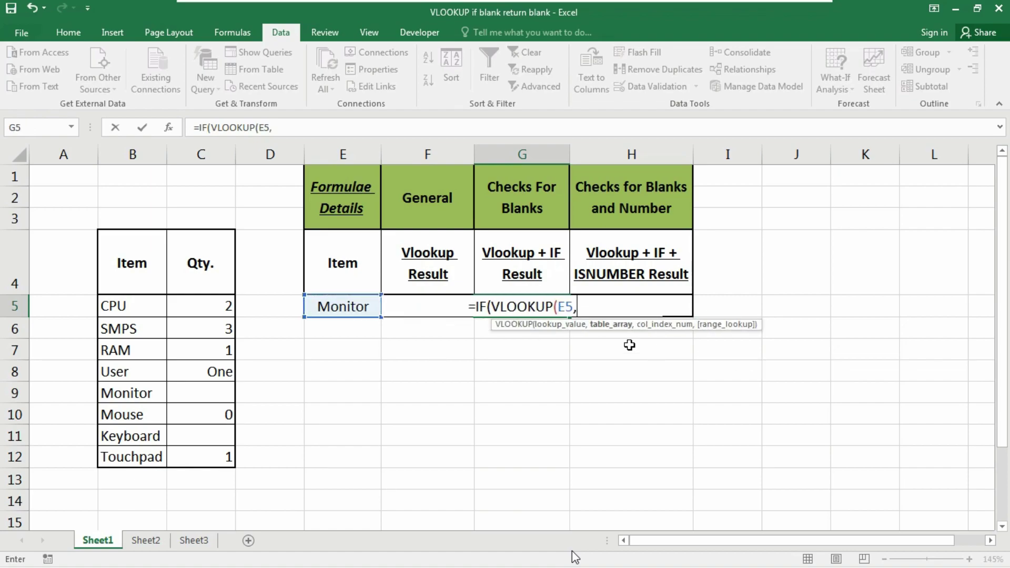
pyautogui.click(143, 311)
pyautogui.moveTo(162, 329); pyautogui.dragTo(233, 460)
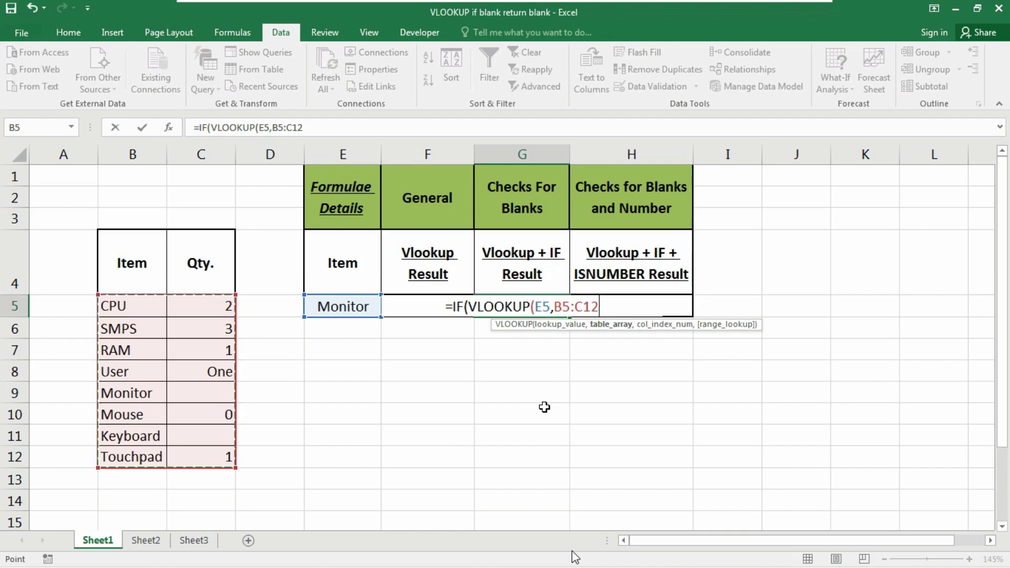
pyautogui.write(',')
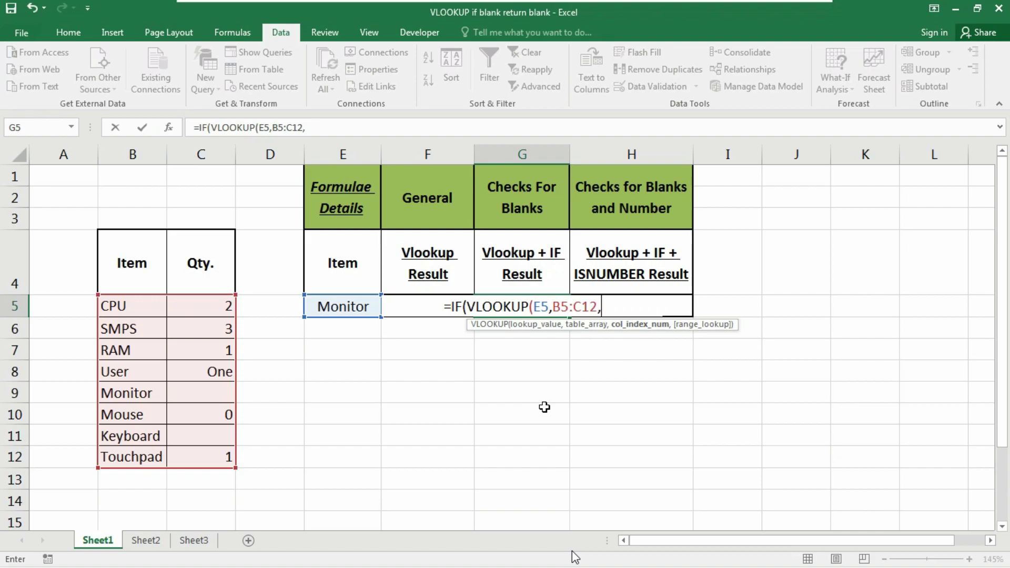
pyautogui.write('2')
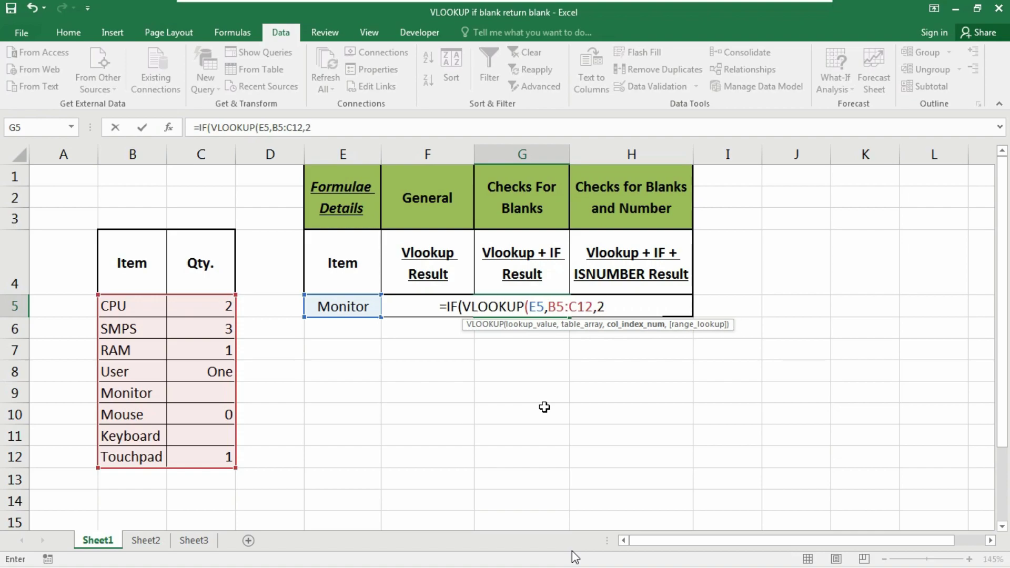
pyautogui.write(',')
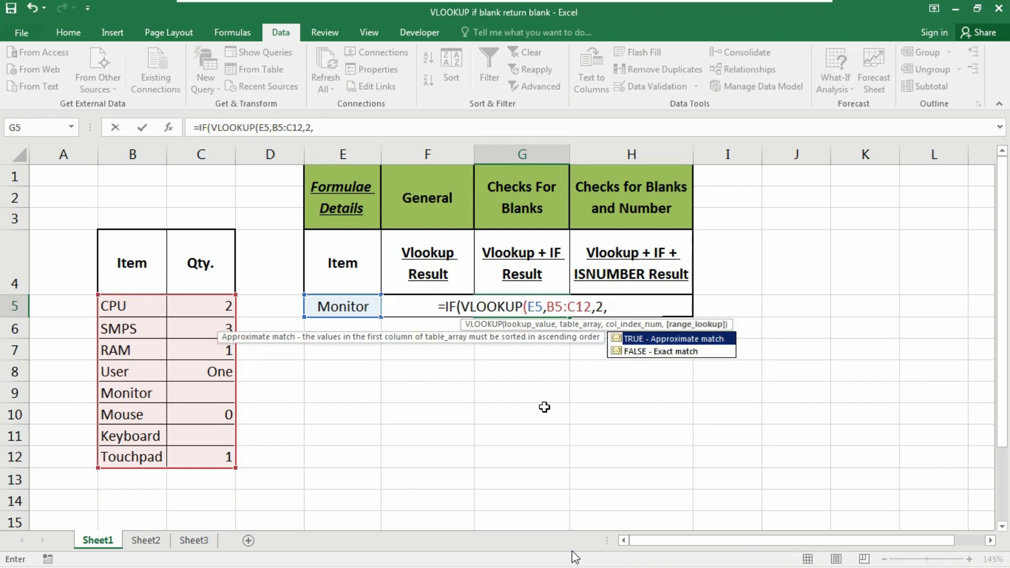
pyautogui.write('0')
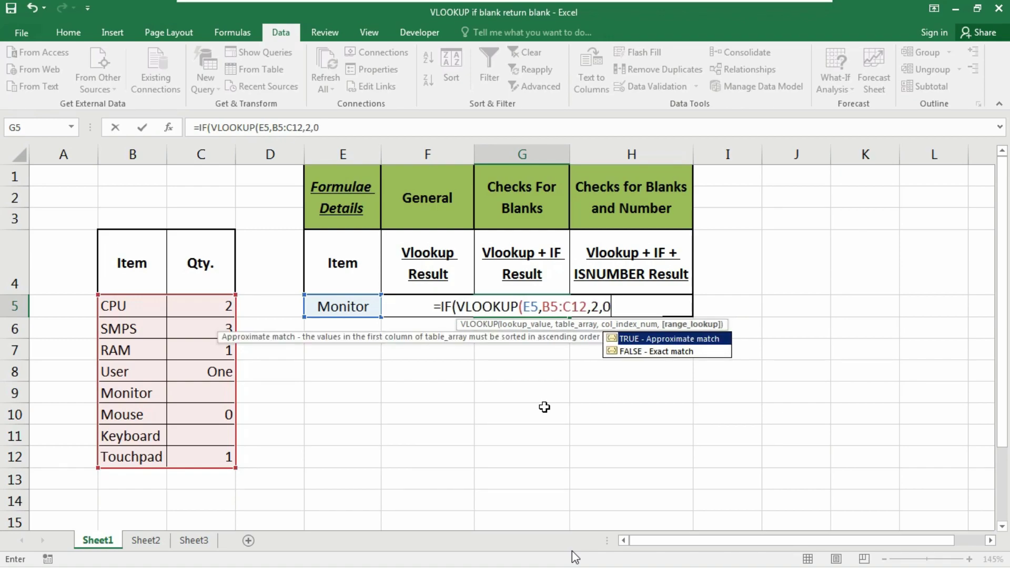
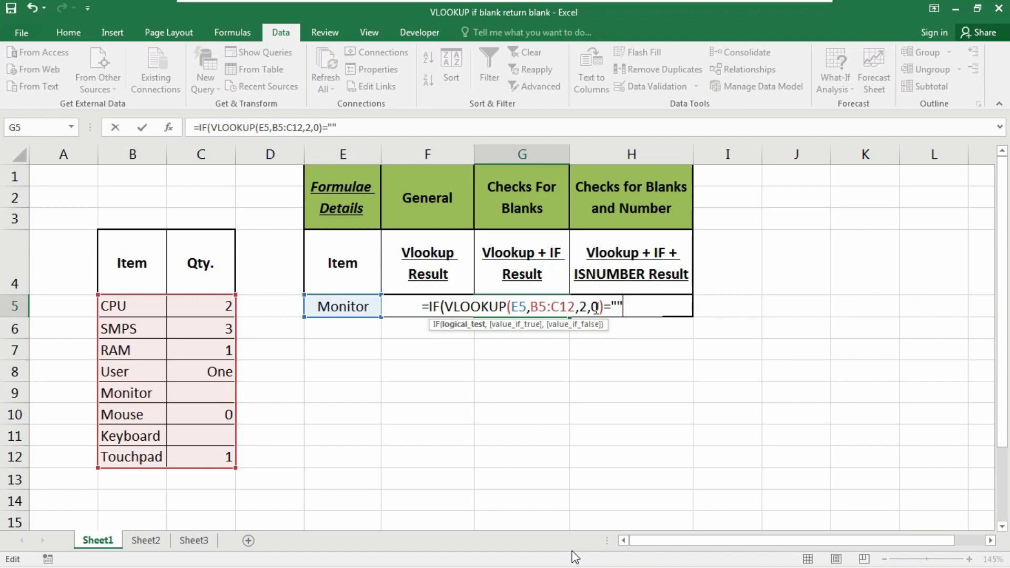
# Set the value-if-true argument of the IF formula in G5 to an empty string ""
pyautogui.write(',')
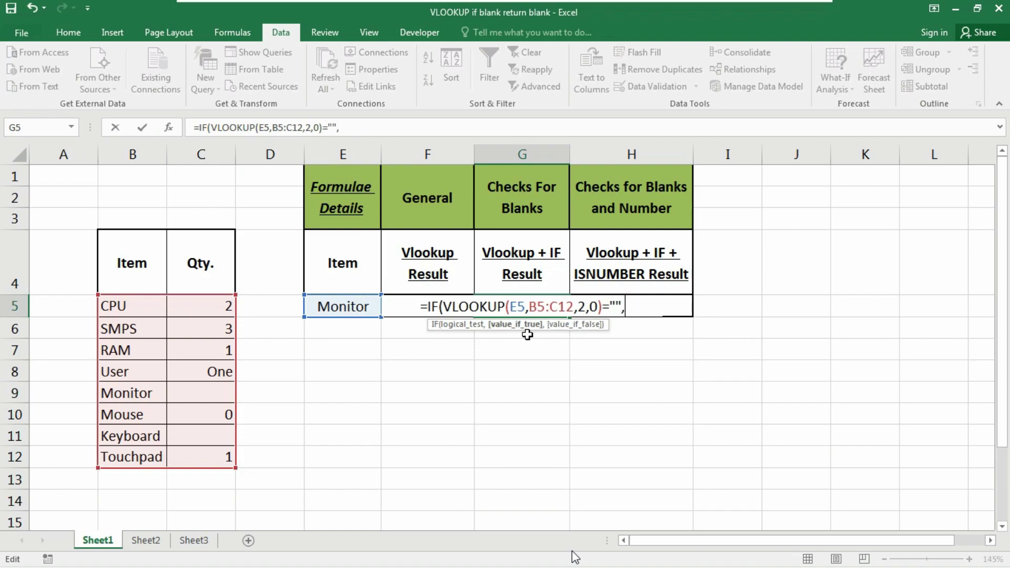
pyautogui.write('""')
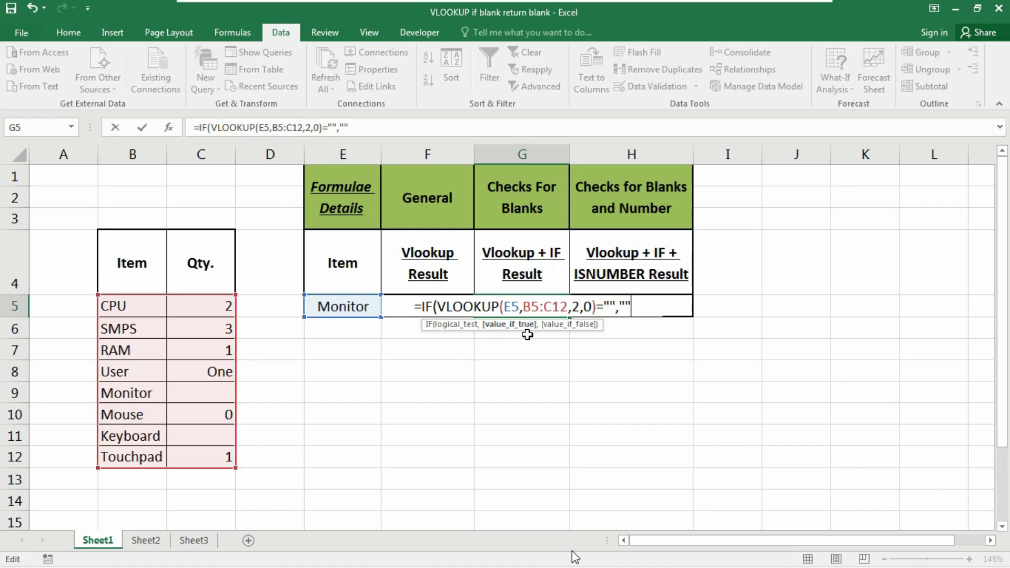
pyautogui.write(',')
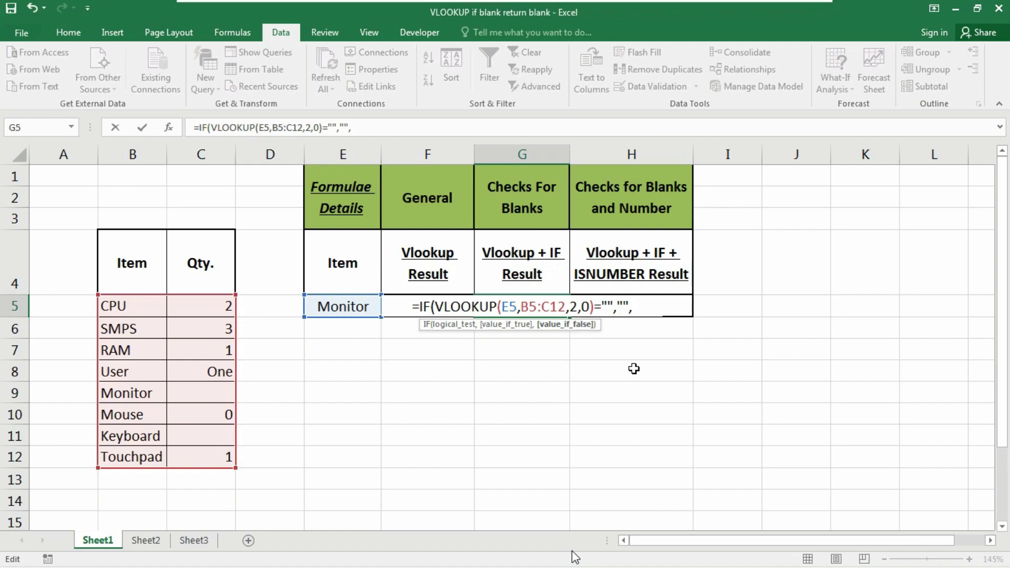
# Complete G5's IF formula with VLOOKUP(E5,B5:C12,2,0) as the value if false and check its result for Monitor
pyautogui.write('vlo')
pyautogui.press('Tab')
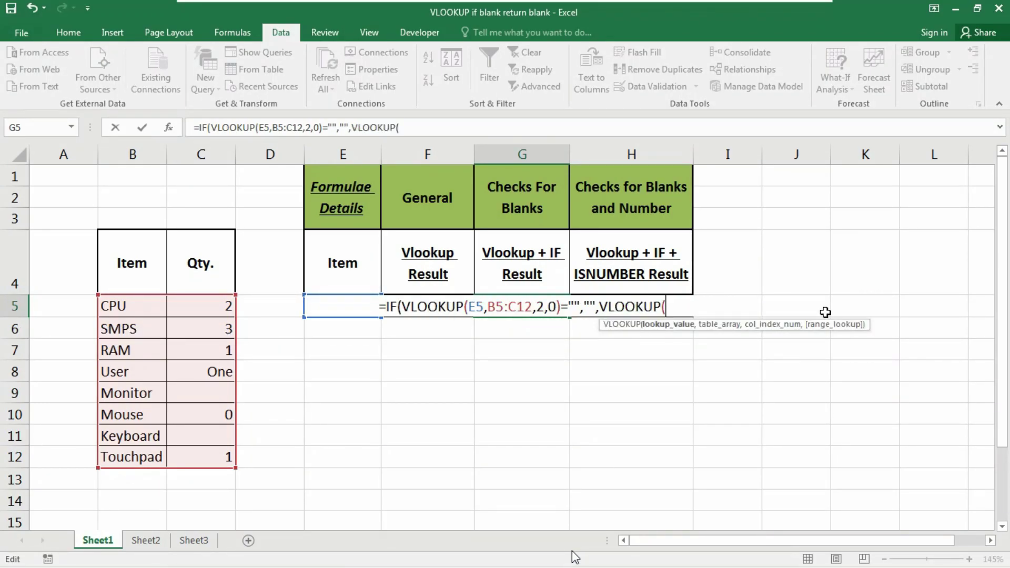
pyautogui.write('E5')
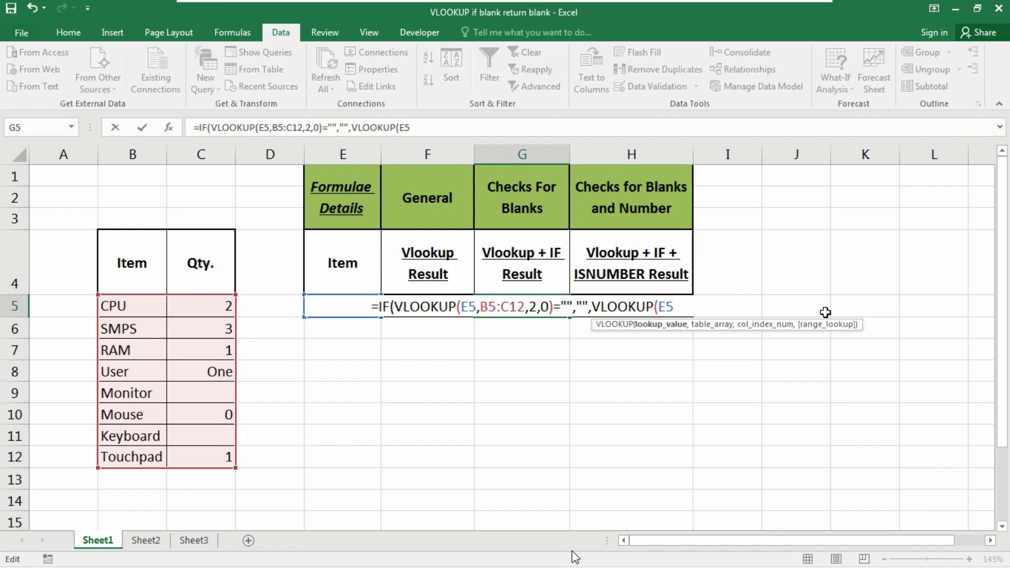
pyautogui.write(',')
pyautogui.moveTo(125, 310); pyautogui.dragTo(214, 456)
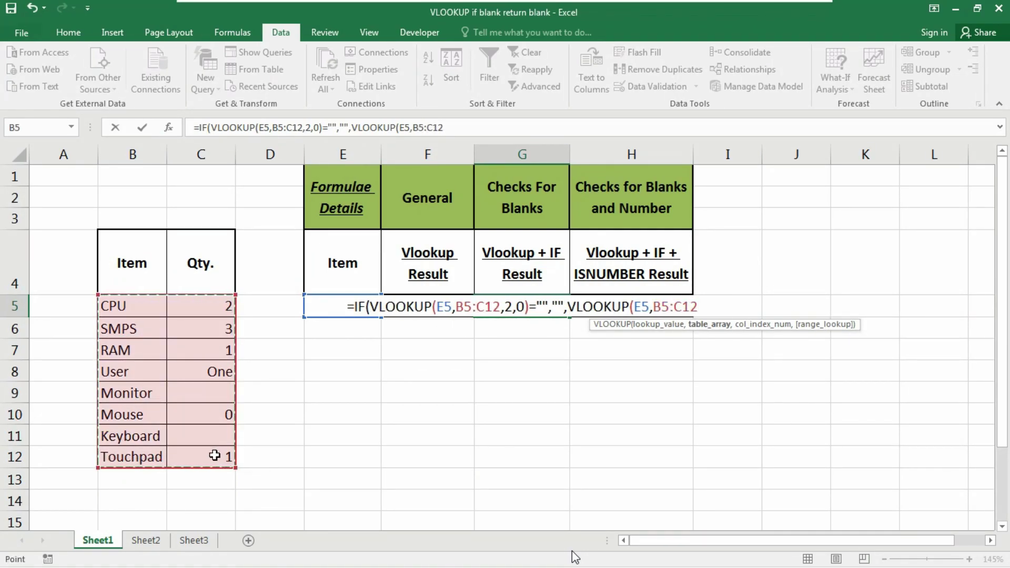
pyautogui.write(',')
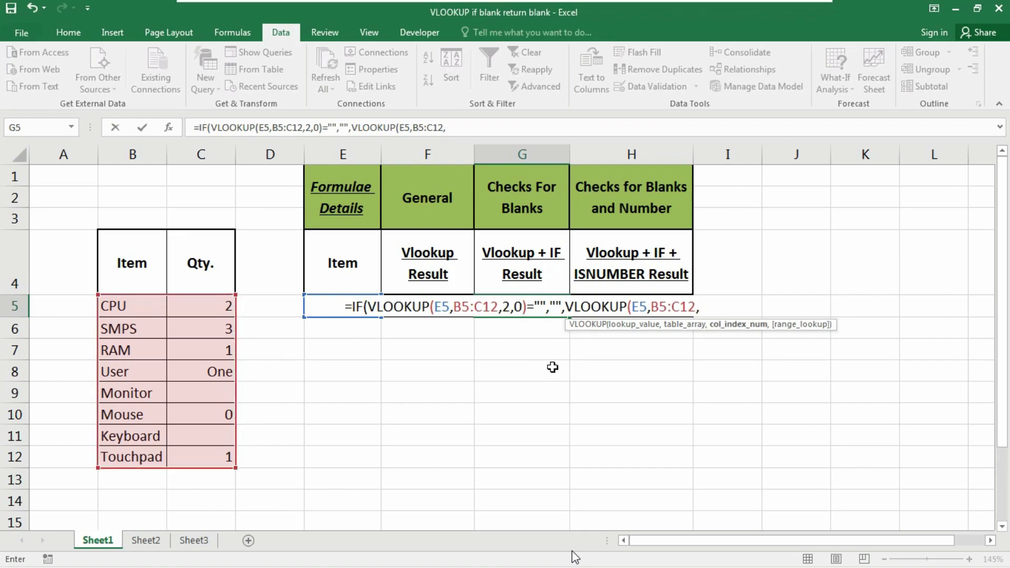
pyautogui.write('2')
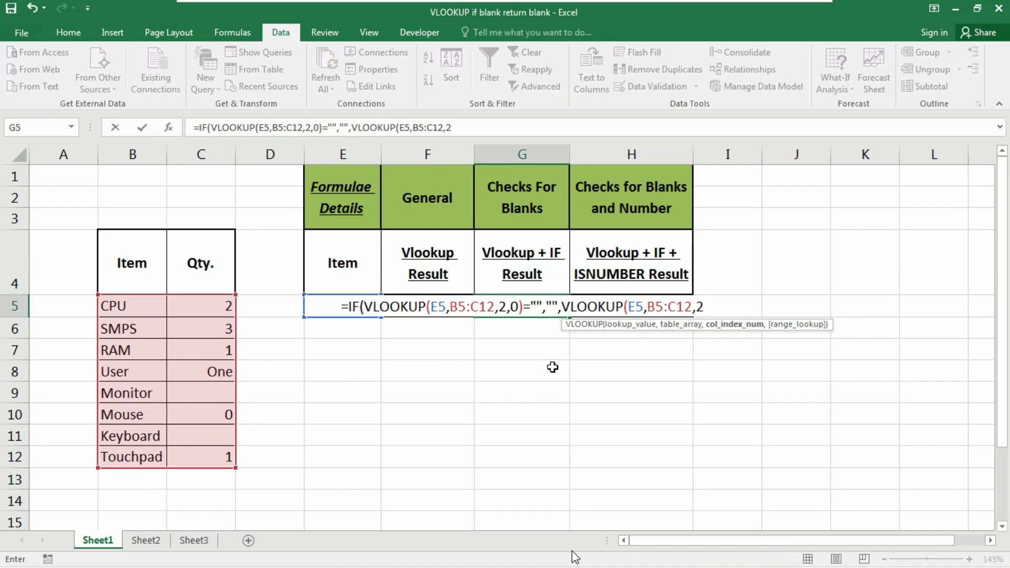
pyautogui.write(',')
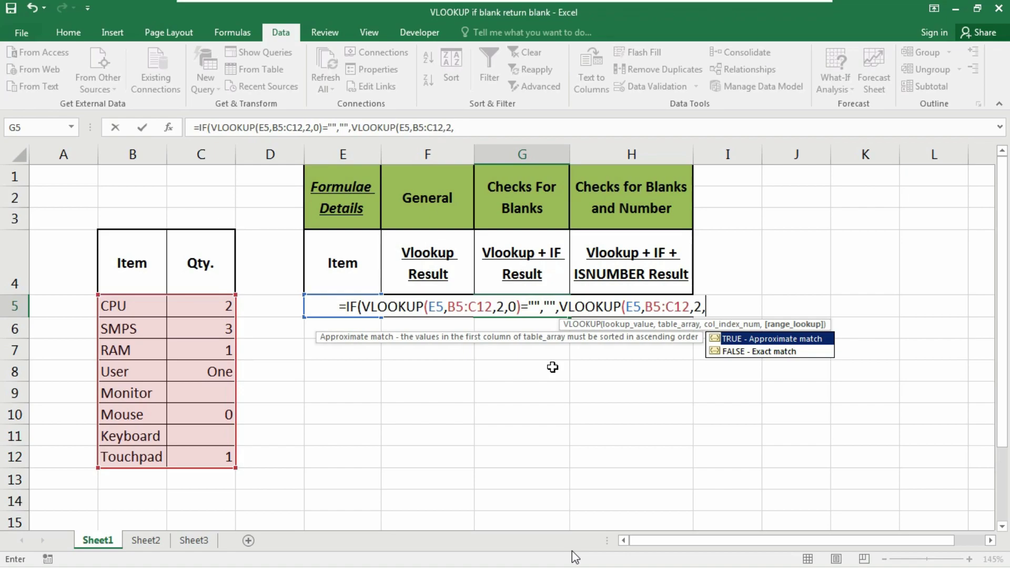
pyautogui.write('0')
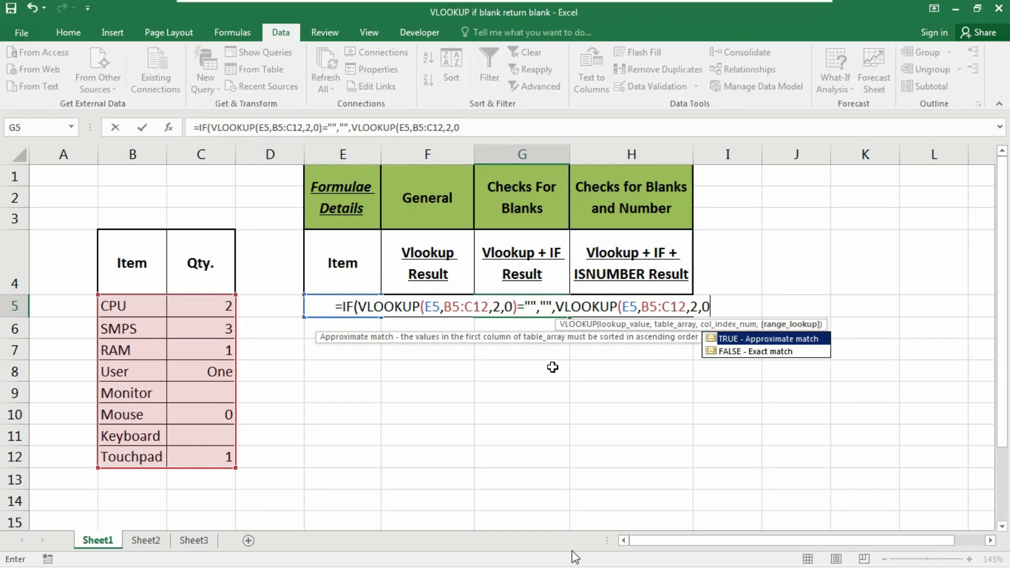
pyautogui.write(')')
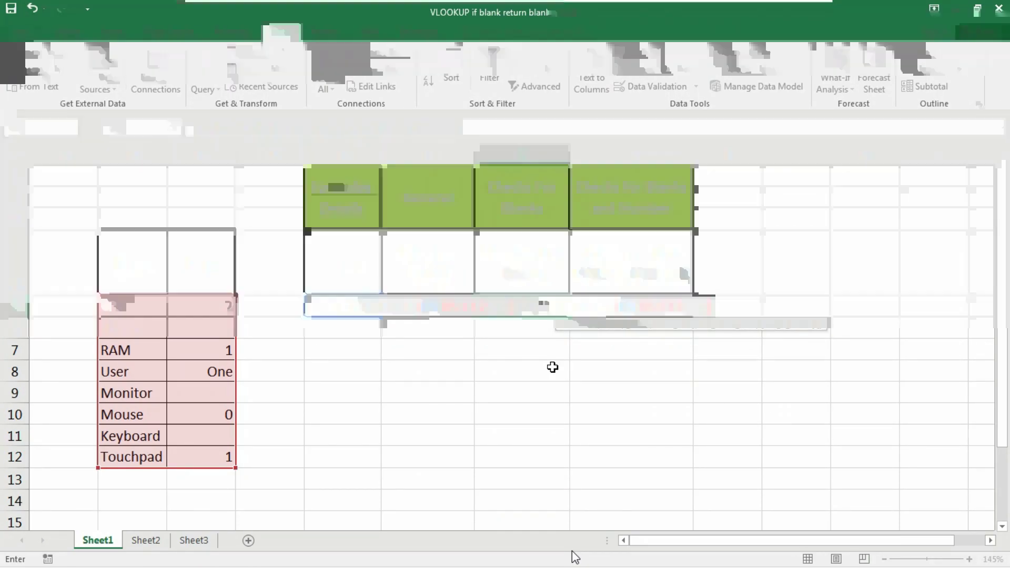
pyautogui.press('Return')
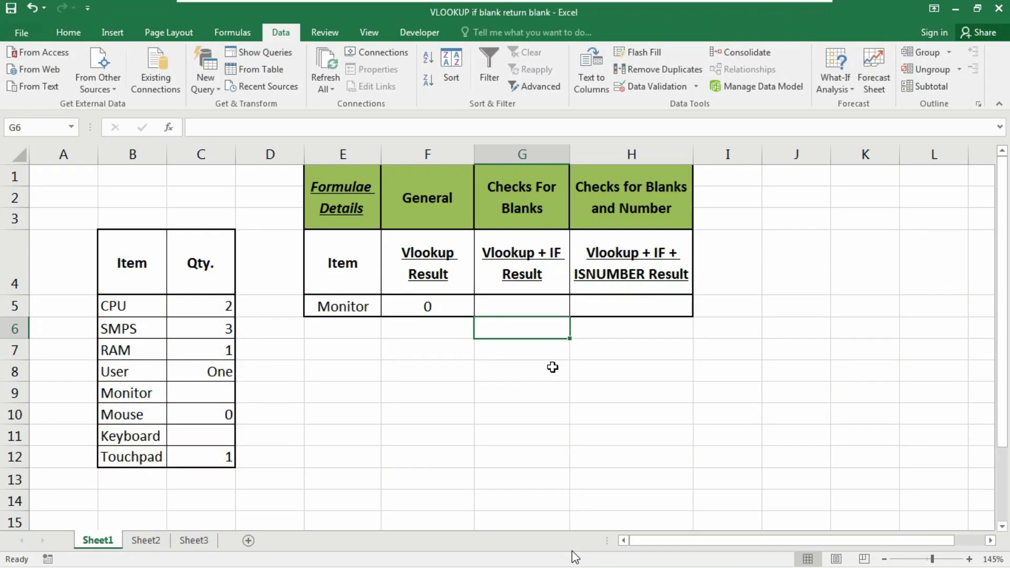
pyautogui.click(536, 311)
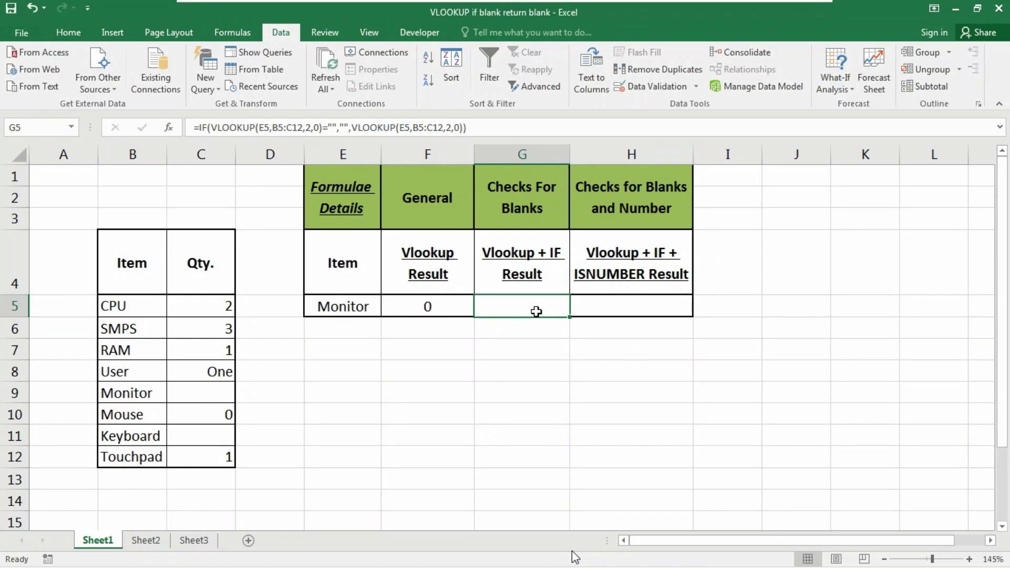
# Choose SMPS as the lookup item in E5 and check the Vlookup + IF result in G5
pyautogui.click(343, 301)
pyautogui.click(390, 314)
pyautogui.click(279, 340)
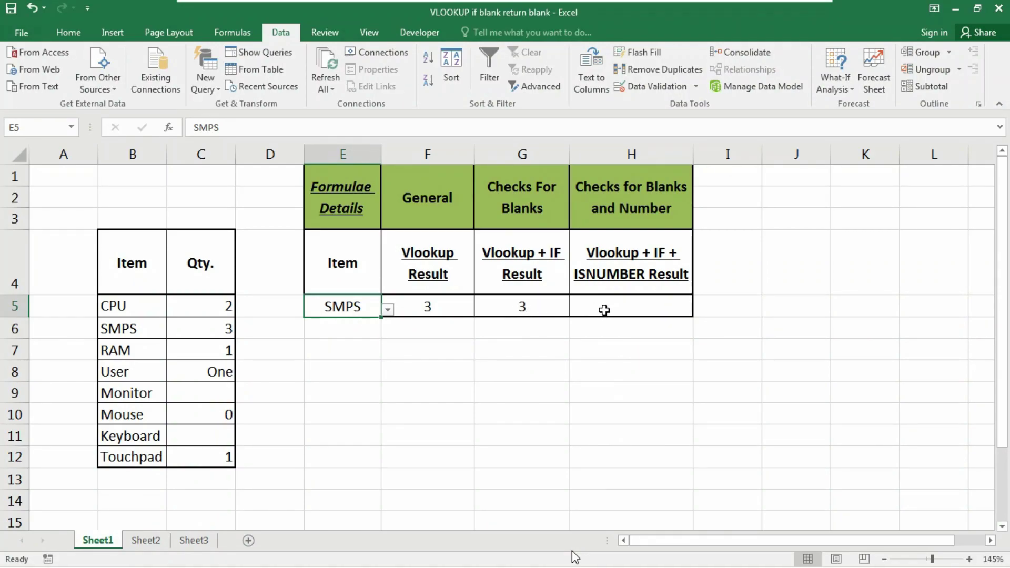
pyautogui.click(536, 310)
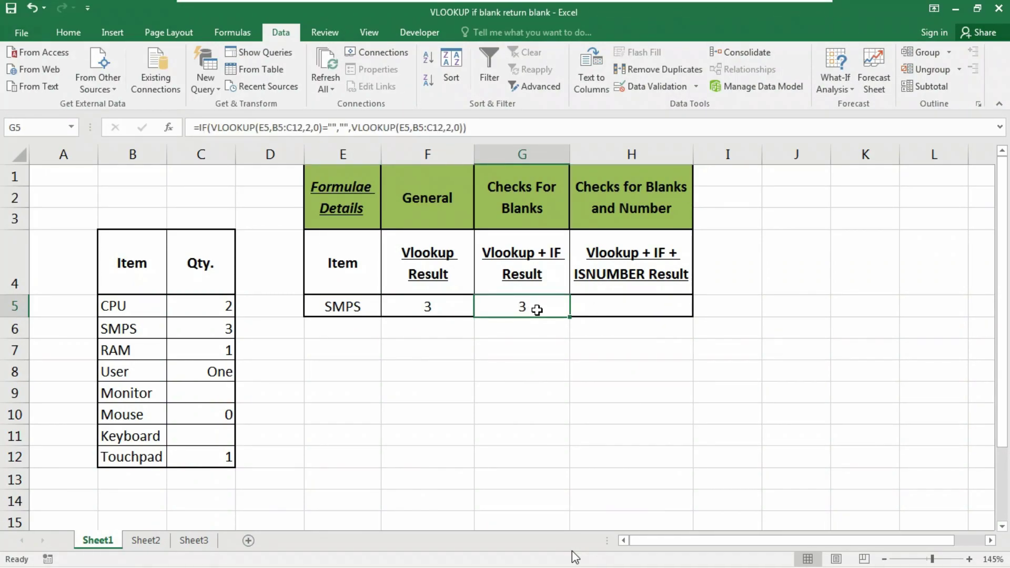
# Switch the lookup item in E5 to User and check the Vlookup + IF result in G5
pyautogui.click(347, 310)
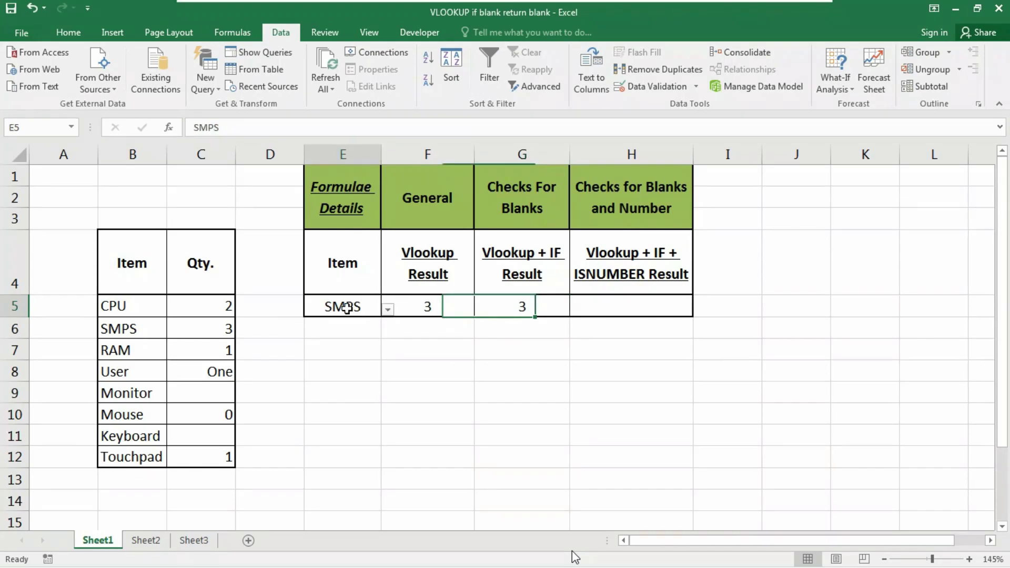
pyautogui.click(387, 310)
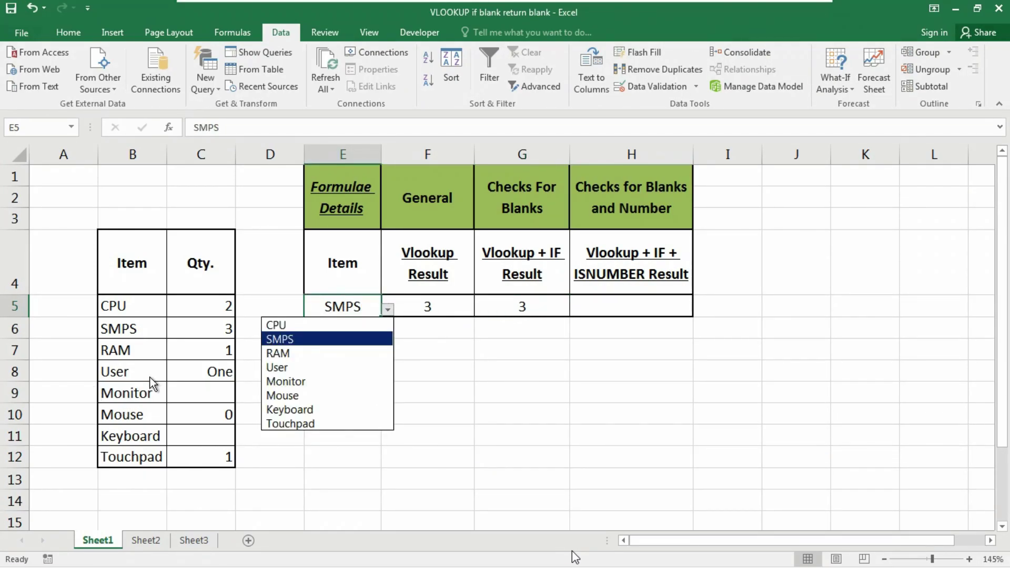
pyautogui.click(304, 368)
pyautogui.click(302, 371)
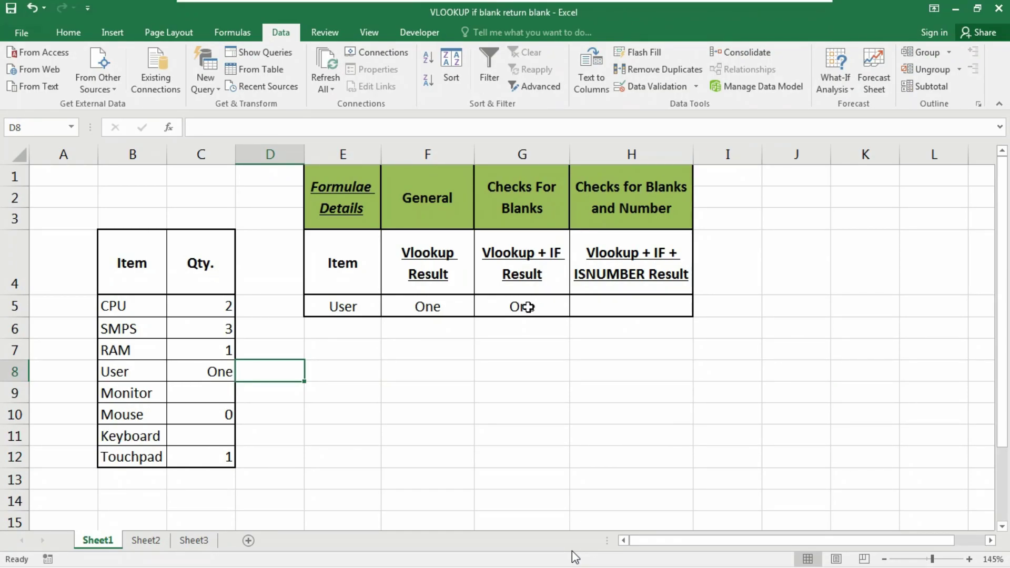
pyautogui.click(547, 310)
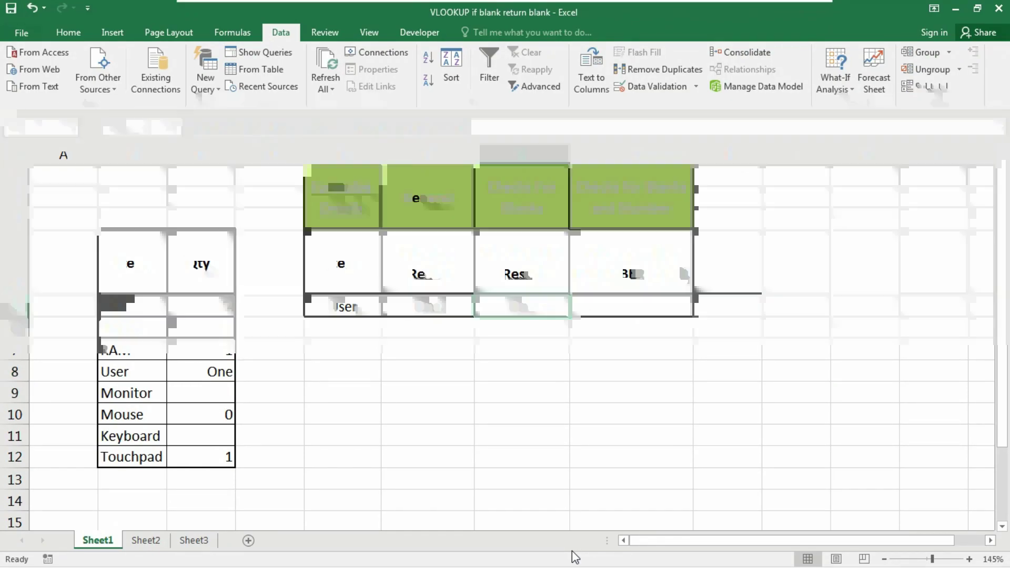
# Start an IF formula in H5 with an ISNUMBER function as its logical test
pyautogui.click(609, 310)
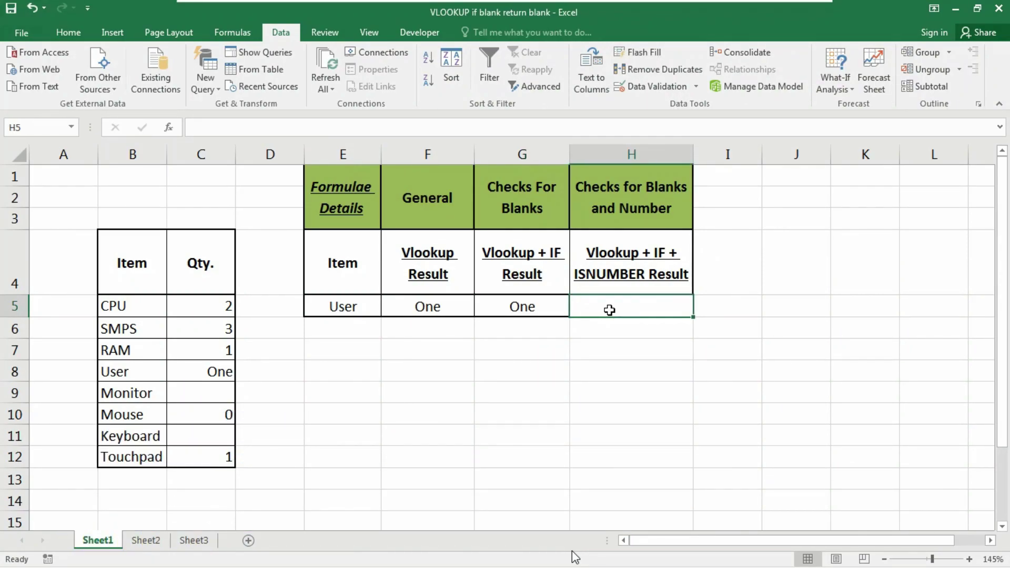
pyautogui.write('=')
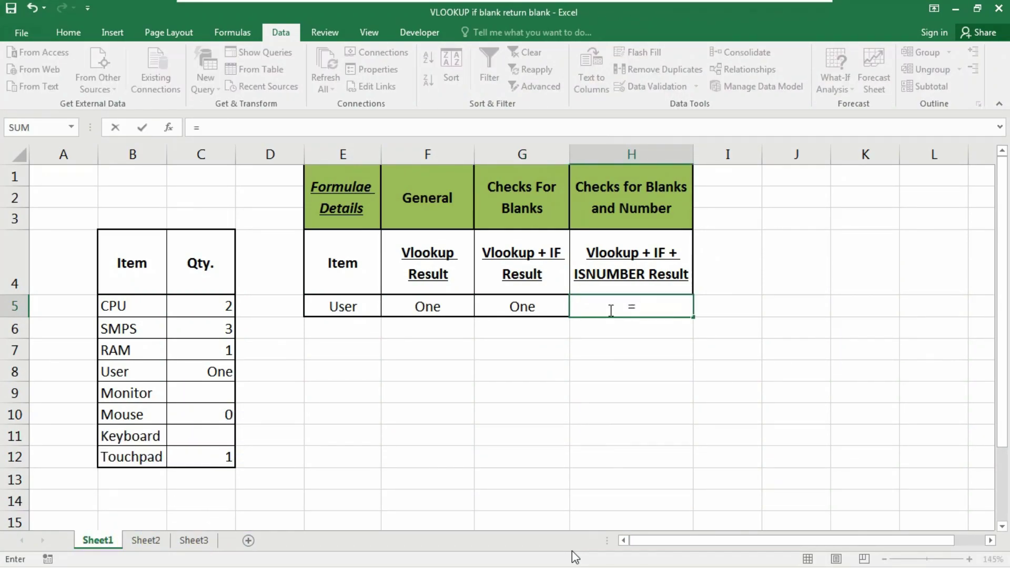
pyautogui.write('if')
pyautogui.press('Tab')
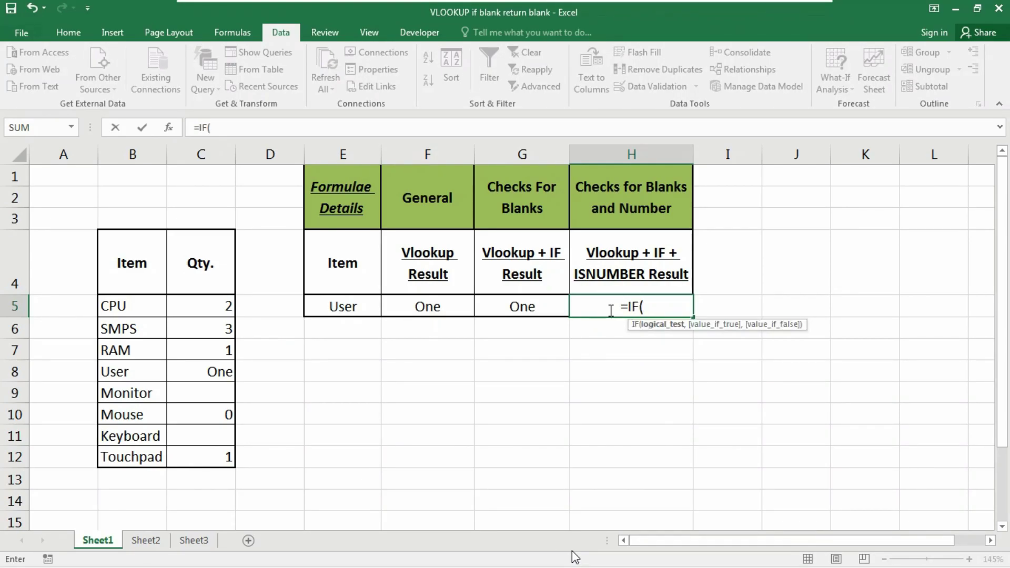
pyautogui.write('i')
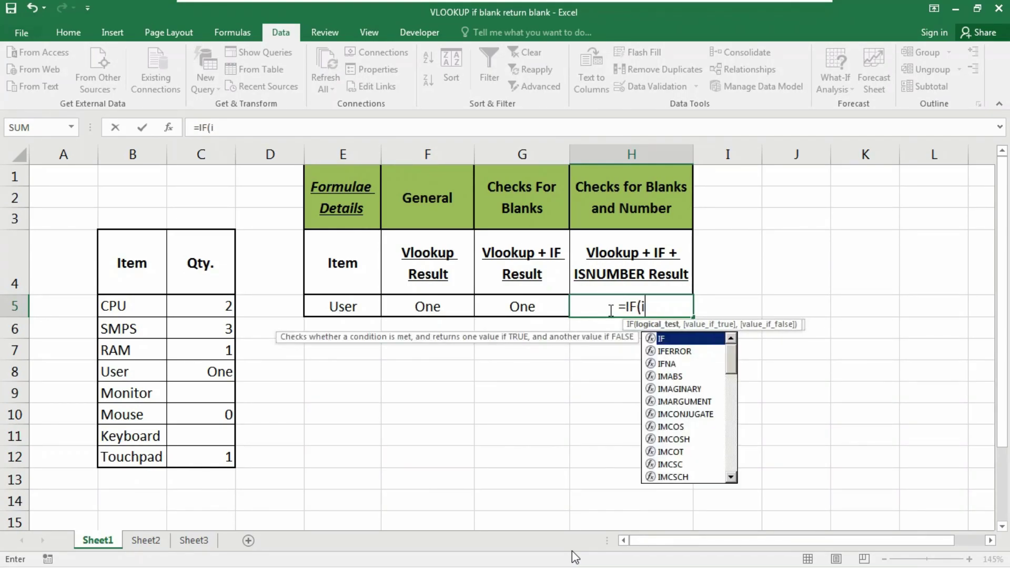
pyautogui.write('snu')
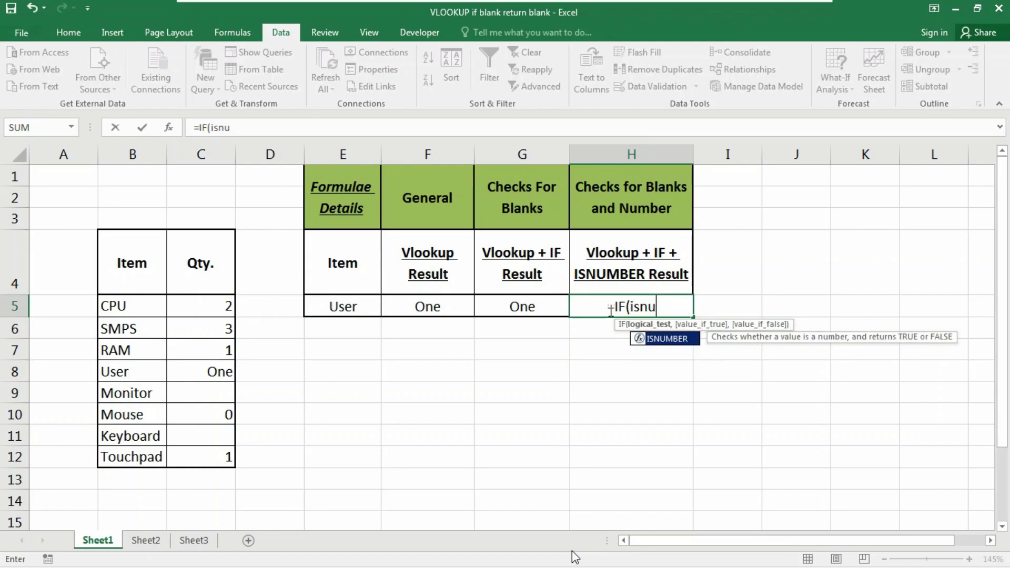
pyautogui.press('Tab')
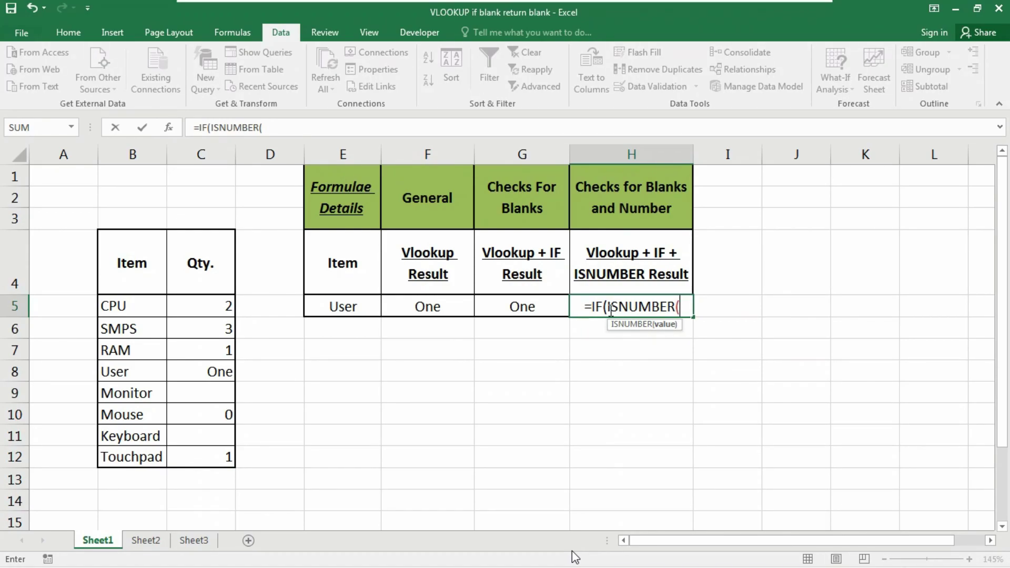
# Complete H5's ISNUMBER test with VLOOKUP(E5,B5:C12,2,0) as the value it checks
pyautogui.write('vlo')
pyautogui.press('Tab')
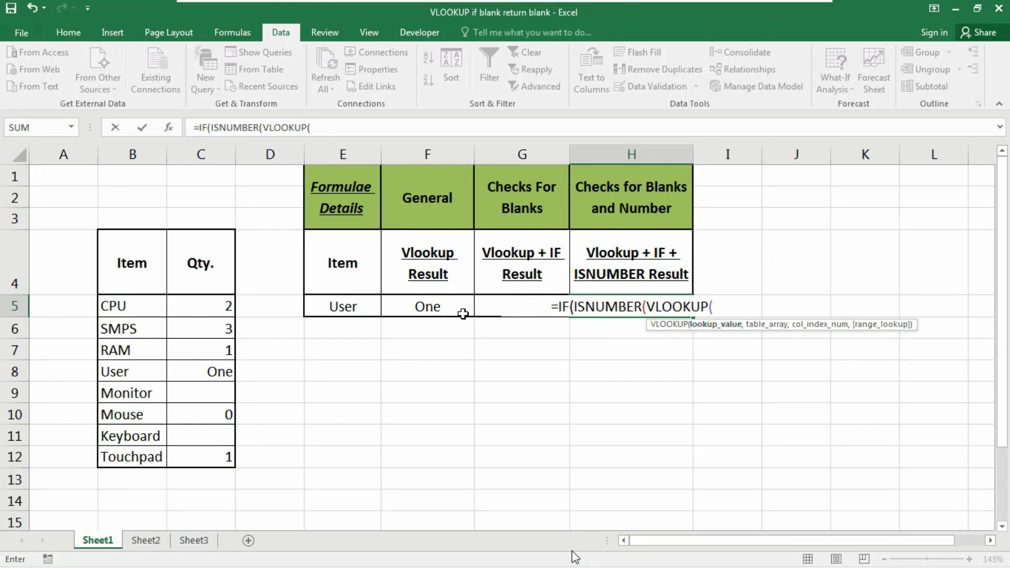
pyautogui.click(322, 308)
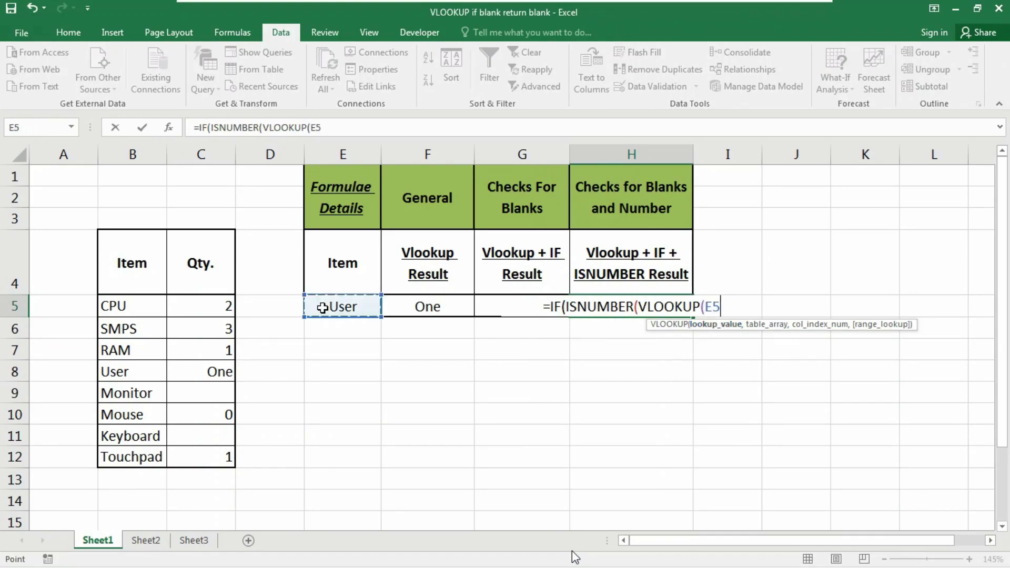
pyautogui.write(',')
pyautogui.click(140, 310)
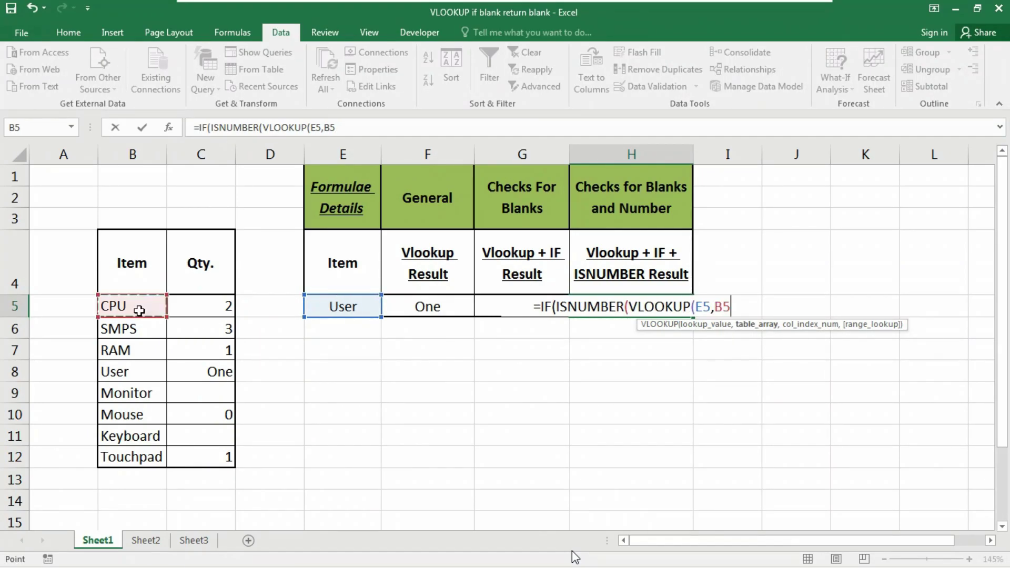
pyautogui.hotkey('ctrl', 'shift', 'Down')
pyautogui.hotkey('ctrl', 'shift', 'Right')
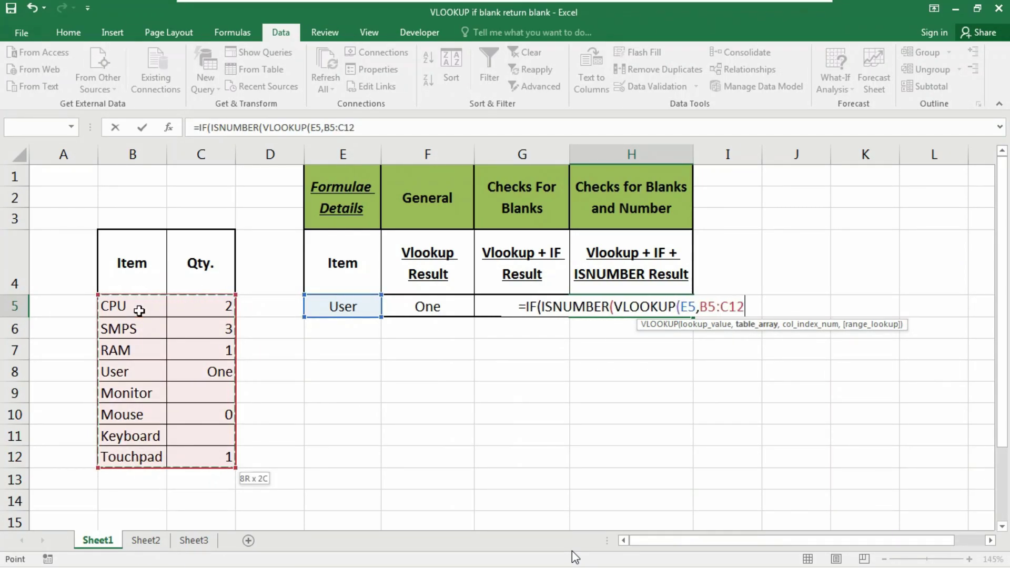
pyautogui.write(',')
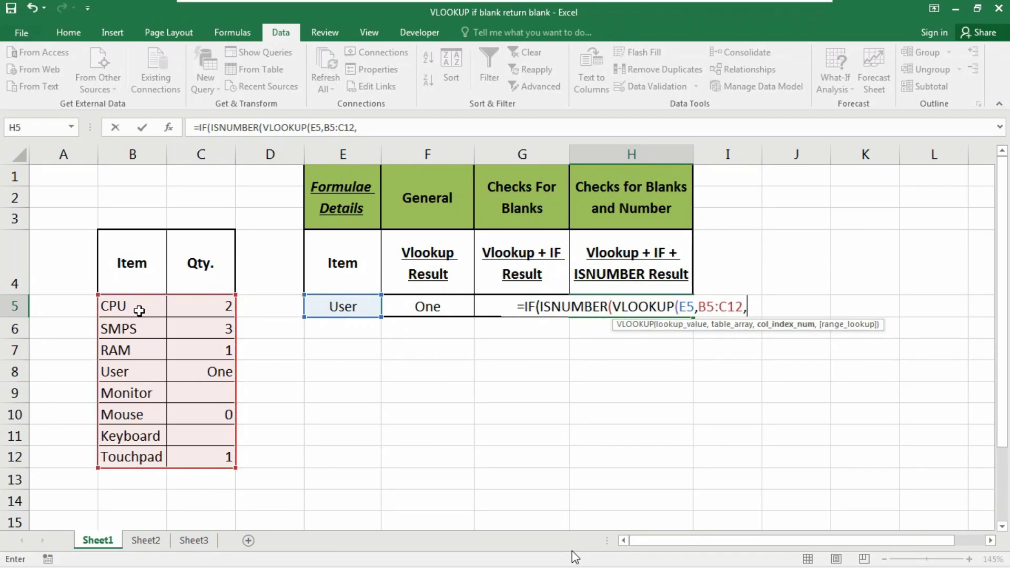
pyautogui.write('2')
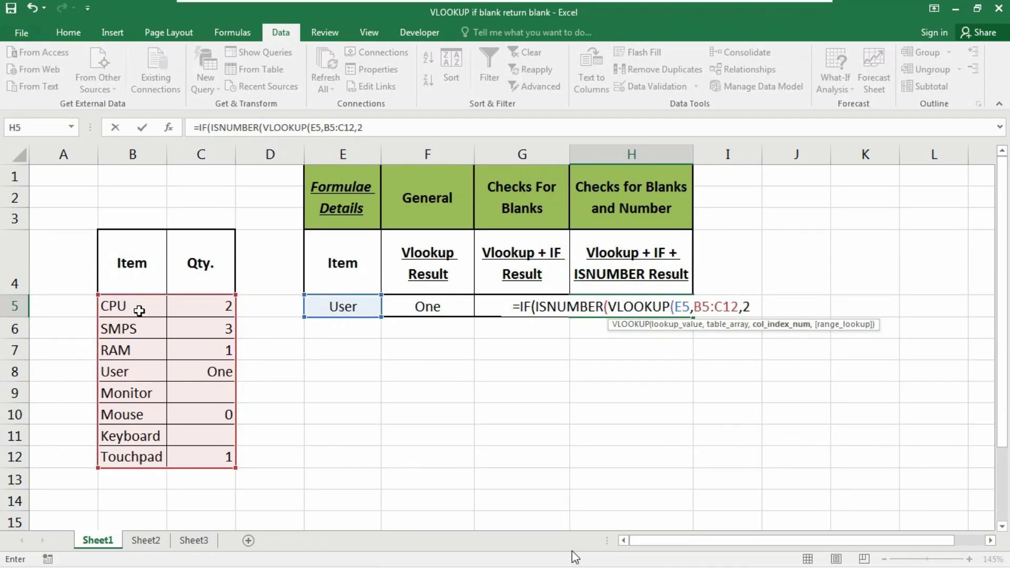
pyautogui.write(',0')
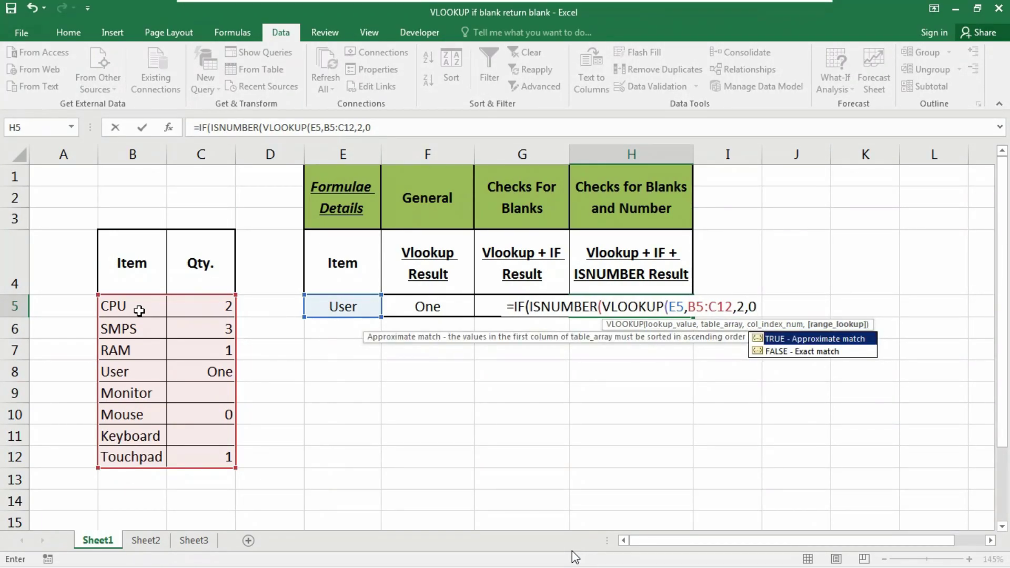
pyautogui.write('))')
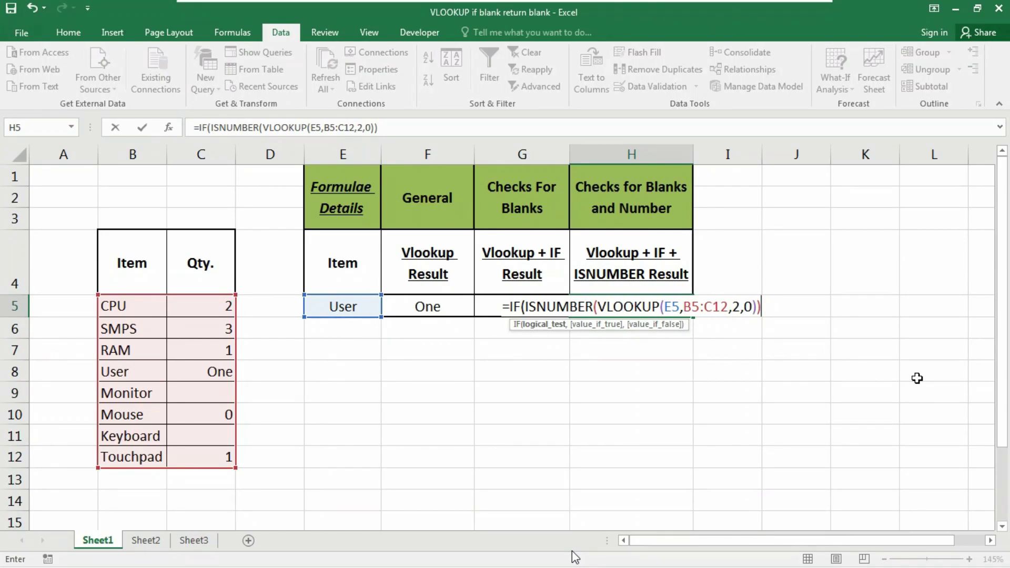
# Add VLOOKUP(E5,B5:C12,2,0) as the value-if-true argument of the IF formula in H5
pyautogui.write(',')
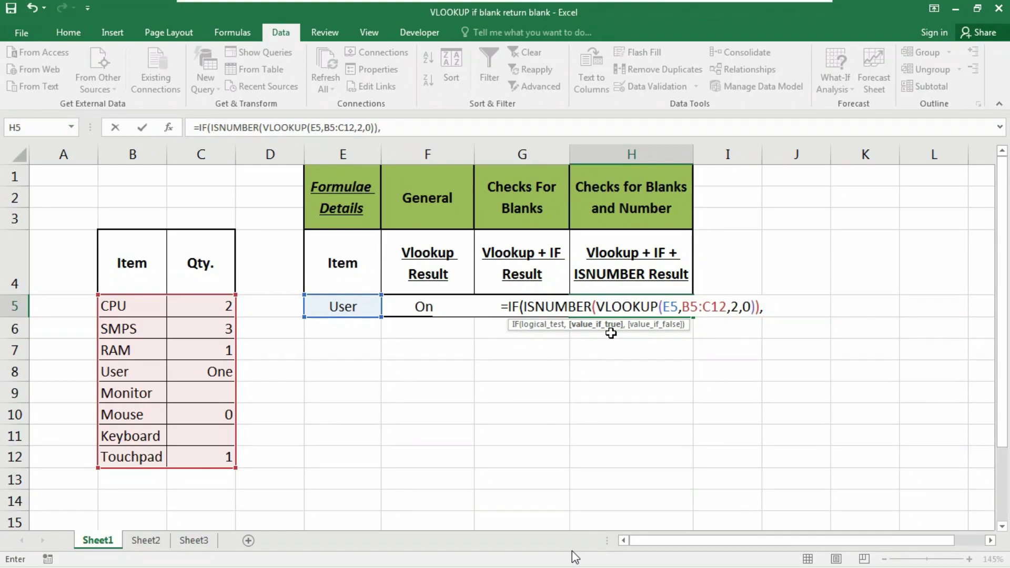
pyautogui.write('vloo')
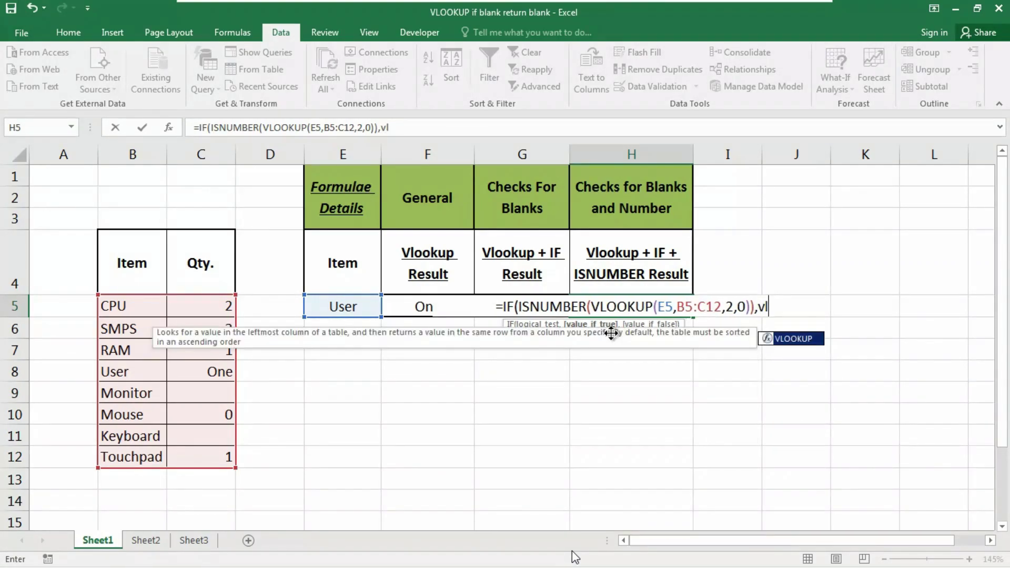
pyautogui.press('Tab')
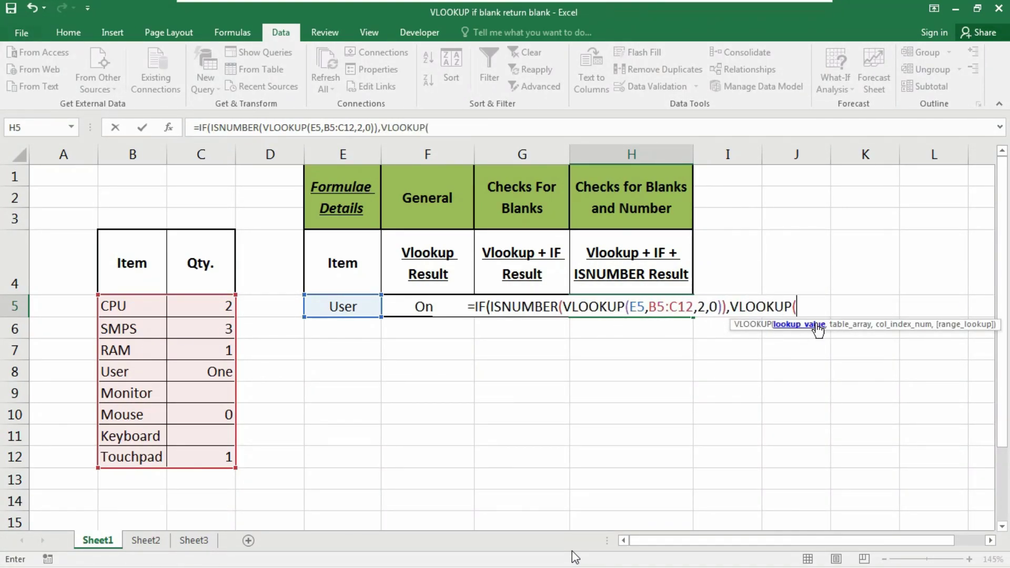
pyautogui.click(341, 303)
pyautogui.write(',')
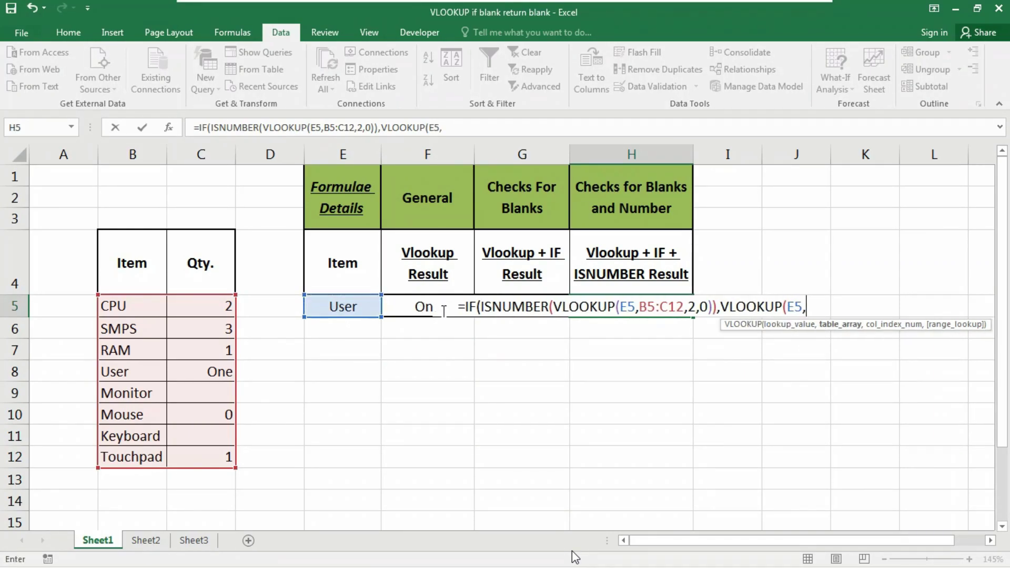
pyautogui.moveTo(145, 306); pyautogui.dragTo(230, 444)
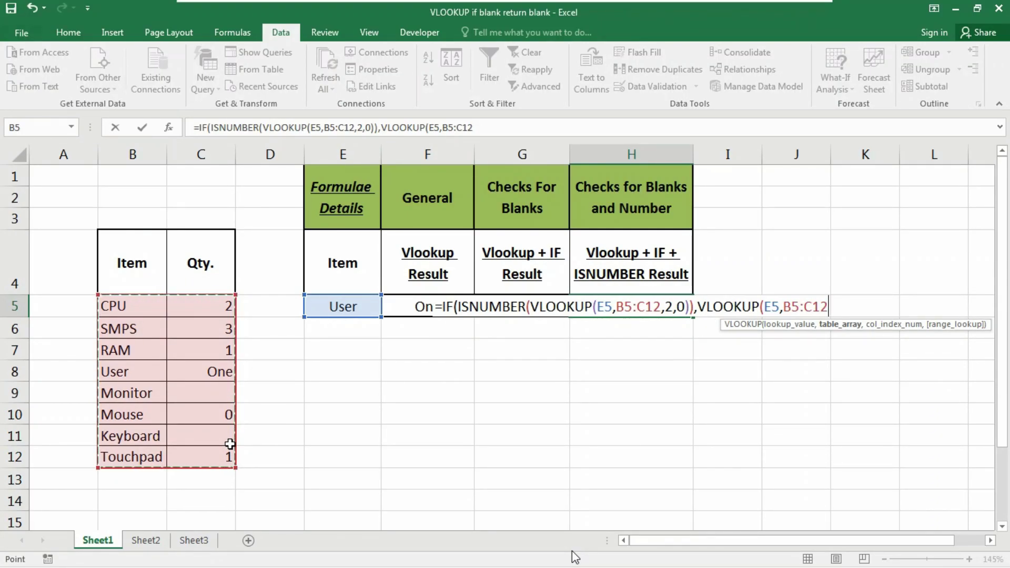
pyautogui.write(',2')
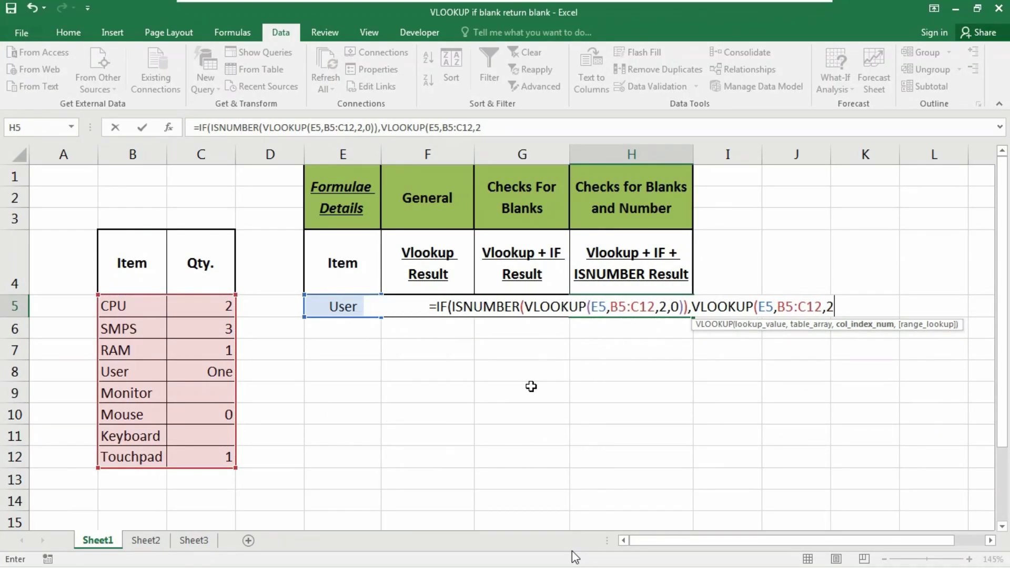
pyautogui.write(',0')
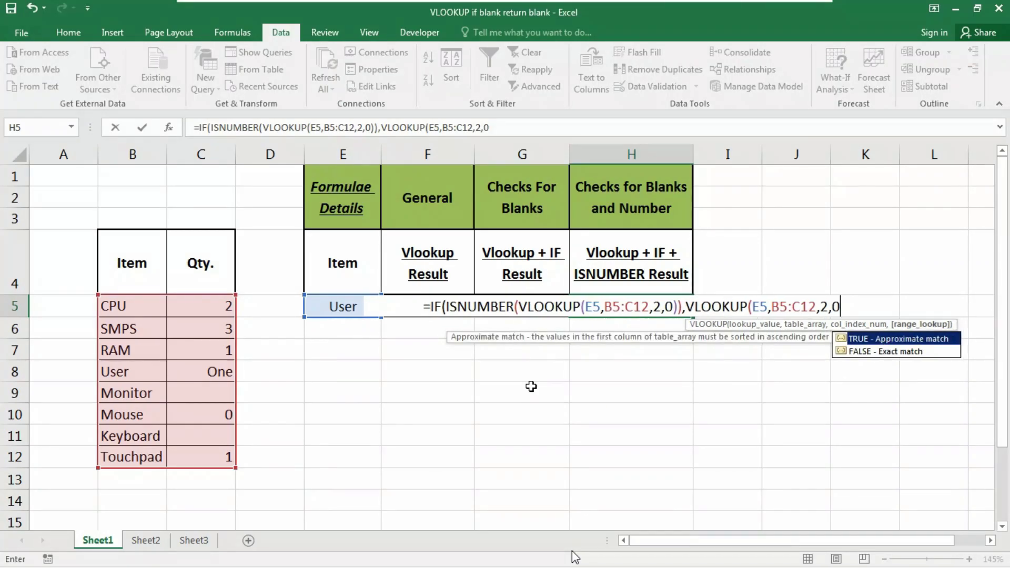
pyautogui.write(')')
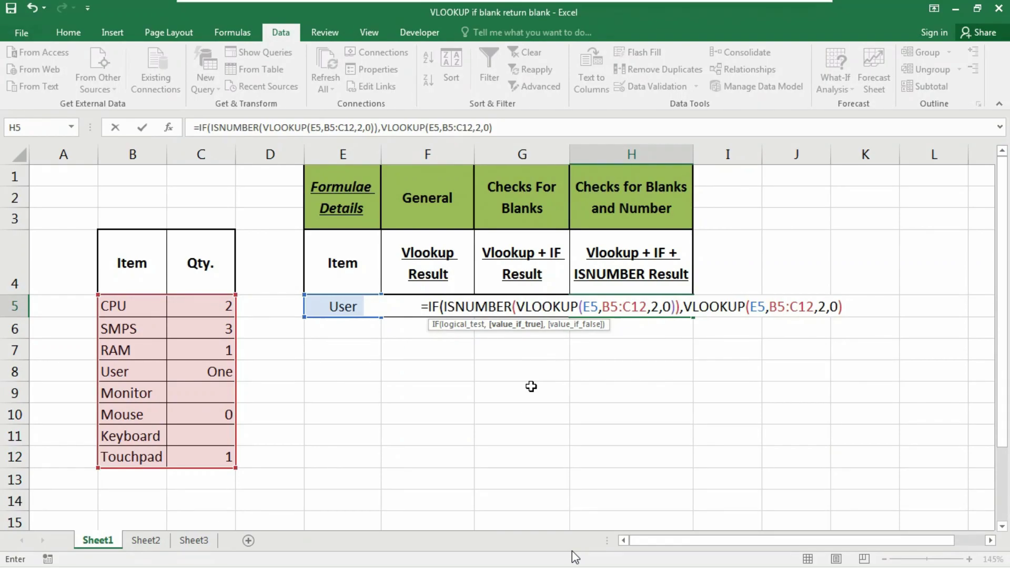
# Set the value-if-false argument in H5 to an empty string "" and enter the completed formula
pyautogui.write(',')
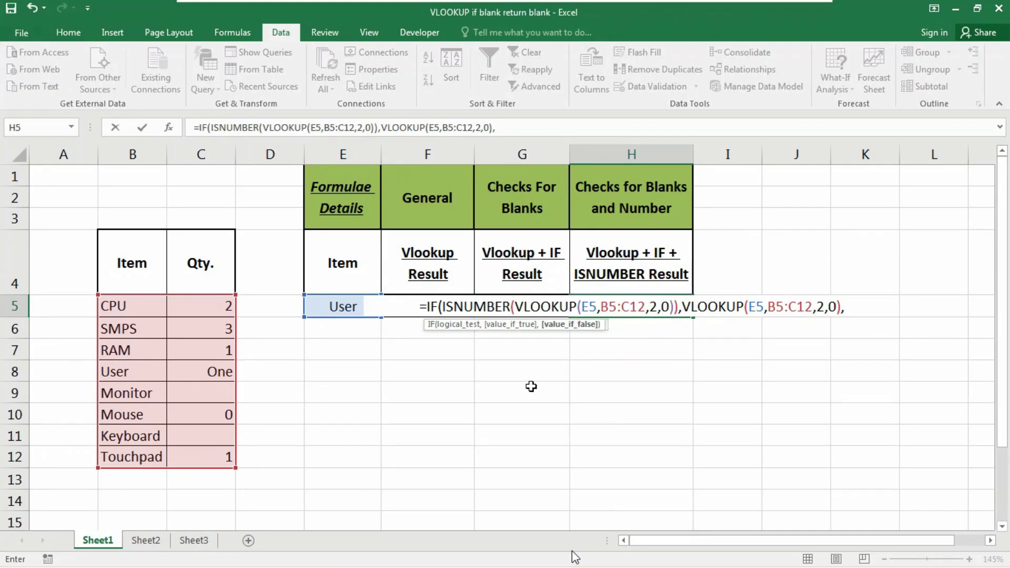
pyautogui.write('""')
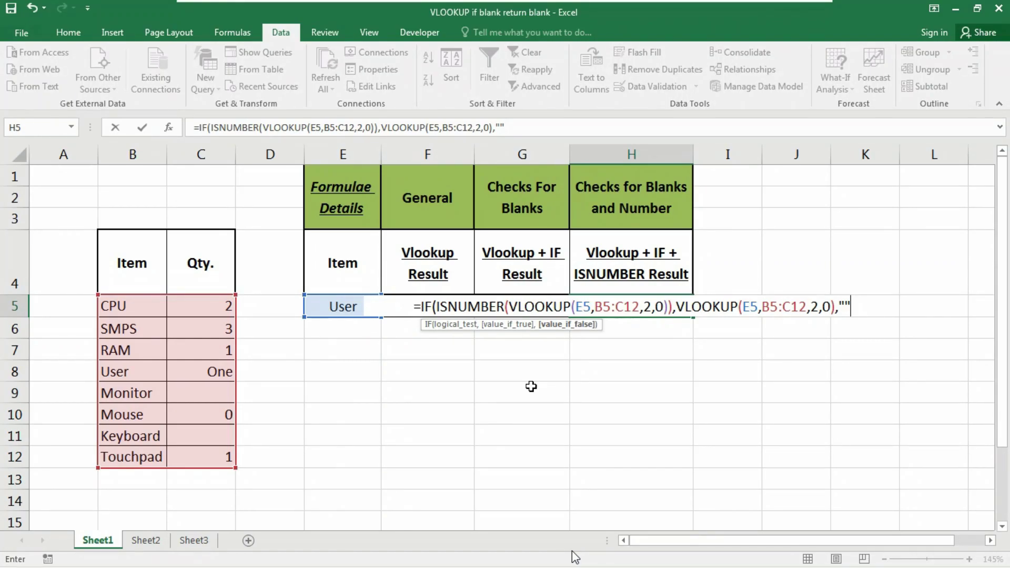
pyautogui.write(')')
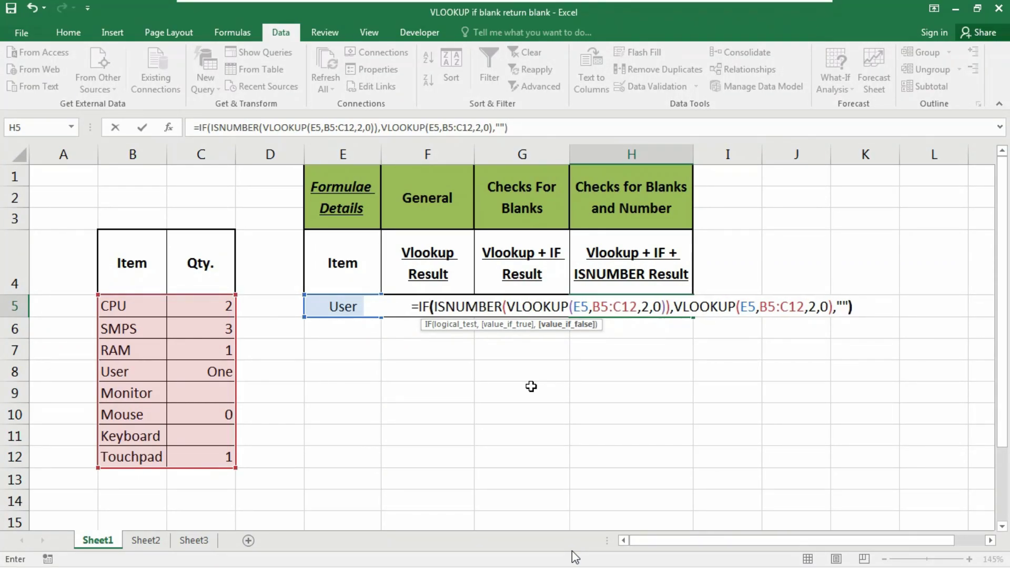
pyautogui.press('Return')
pyautogui.press('Left')
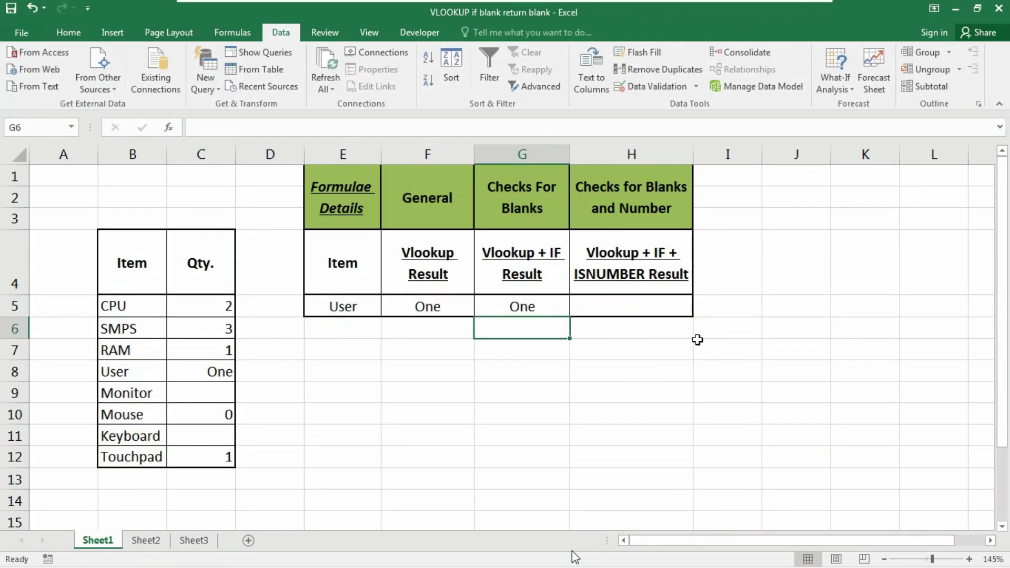
# Compare the Vlookup + IF + ISNUMBER result in H5 with the Vlookup + IF result in G5 for User
pyautogui.doubleClick(628, 306)
pyautogui.press('Escape')
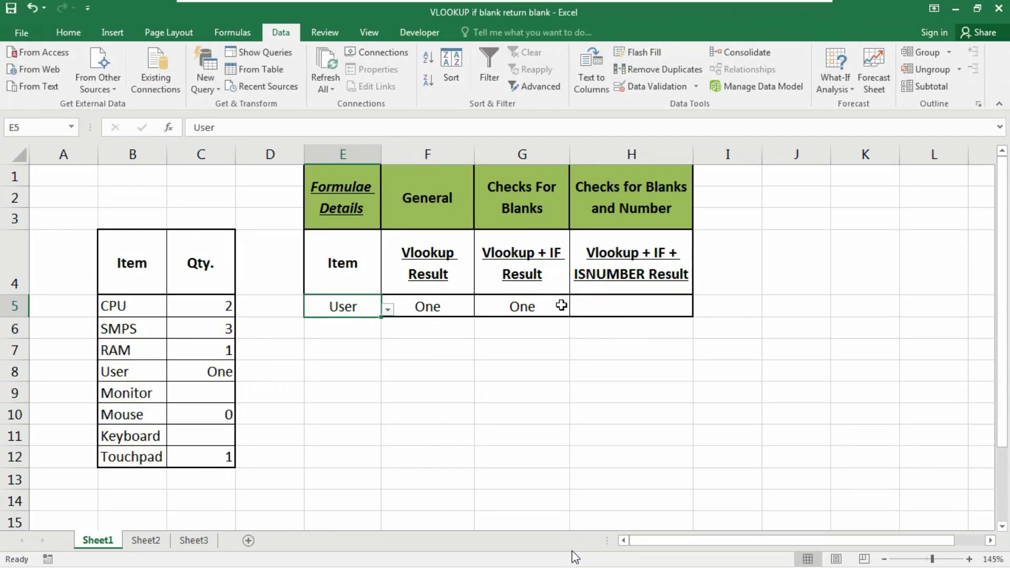
pyautogui.click(554, 304)
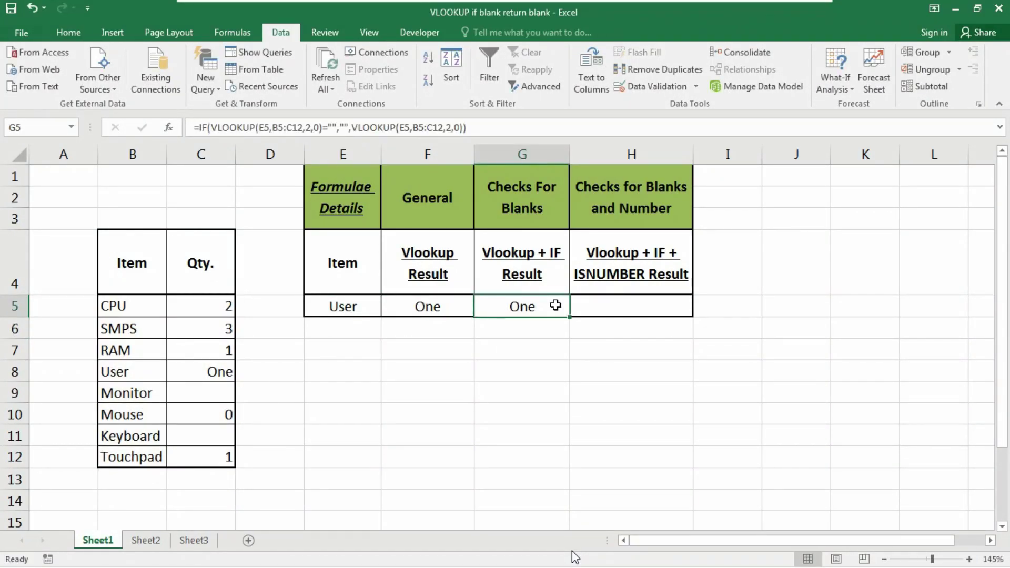
# Test the formulas in F5, G5 and H5 by setting the lookup item in E5 first to CPU and finally to Monitor
pyautogui.click(339, 306)
pyautogui.click(388, 310)
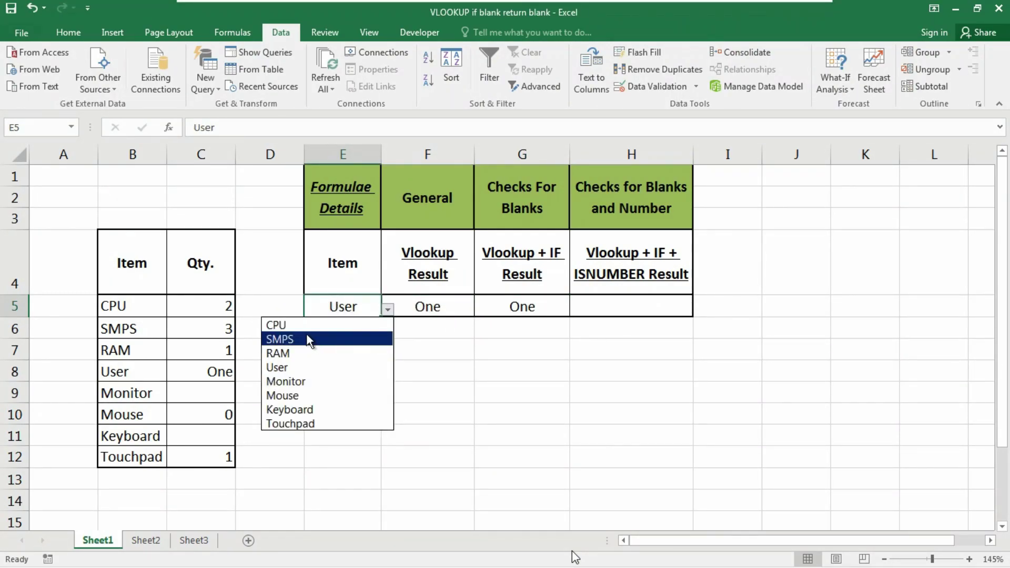
pyautogui.click(331, 325)
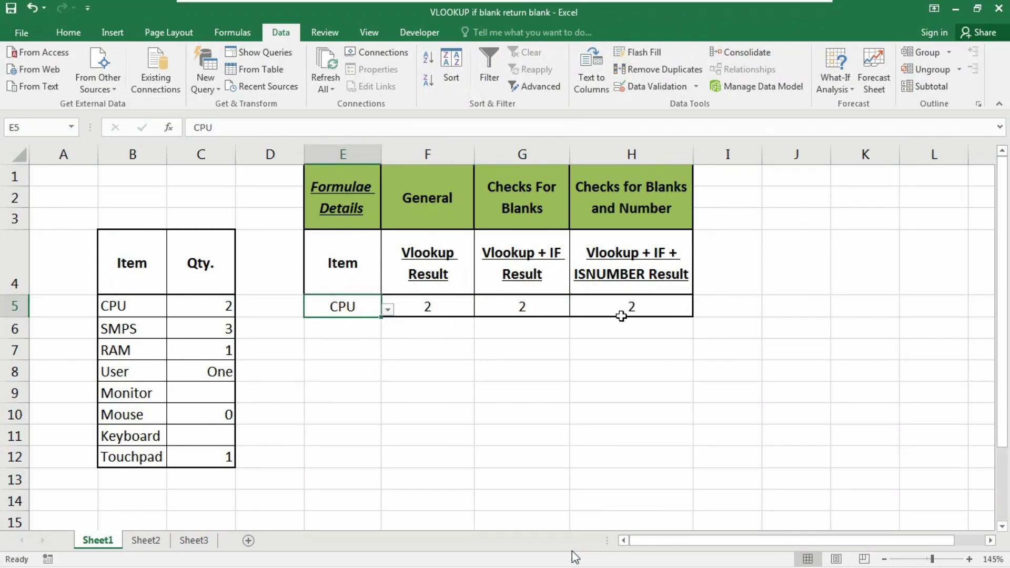
pyautogui.click(387, 310)
pyautogui.click(297, 385)
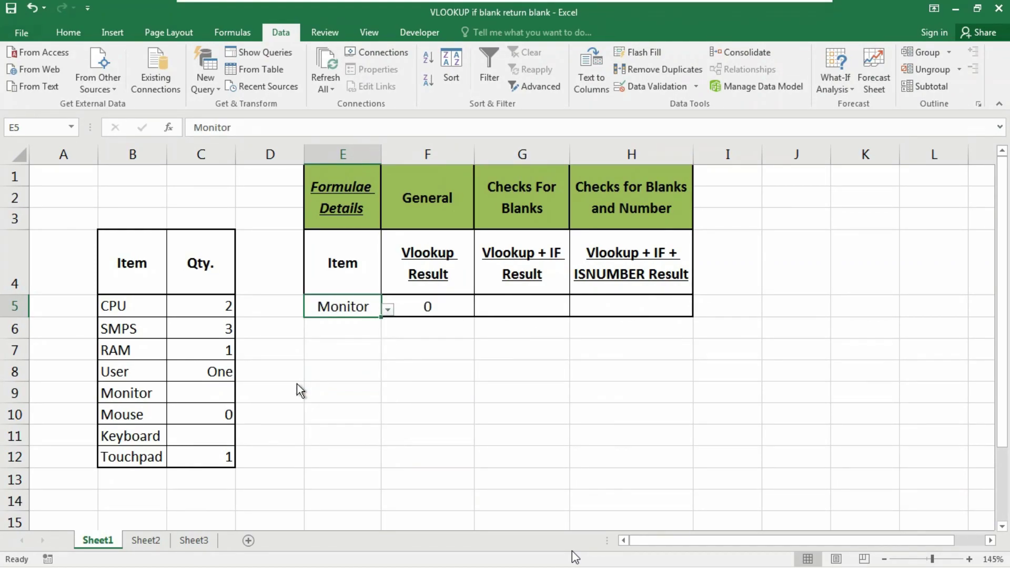